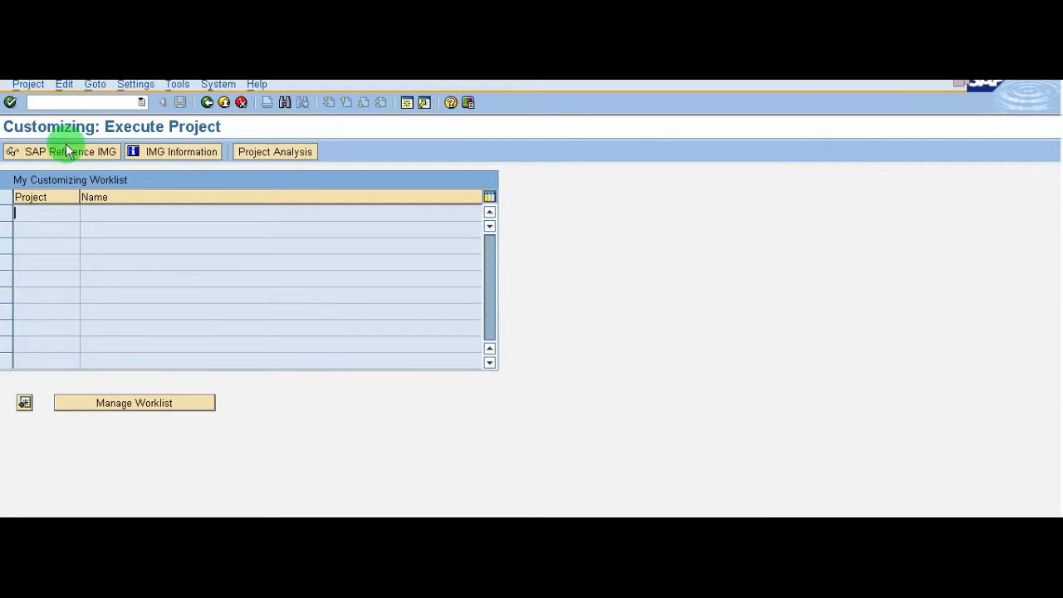
Step: Open Define Document Types for RFQ/Quotation under Materials Management > Purchasing in the SAP Reference IMG
left_click(66, 154)
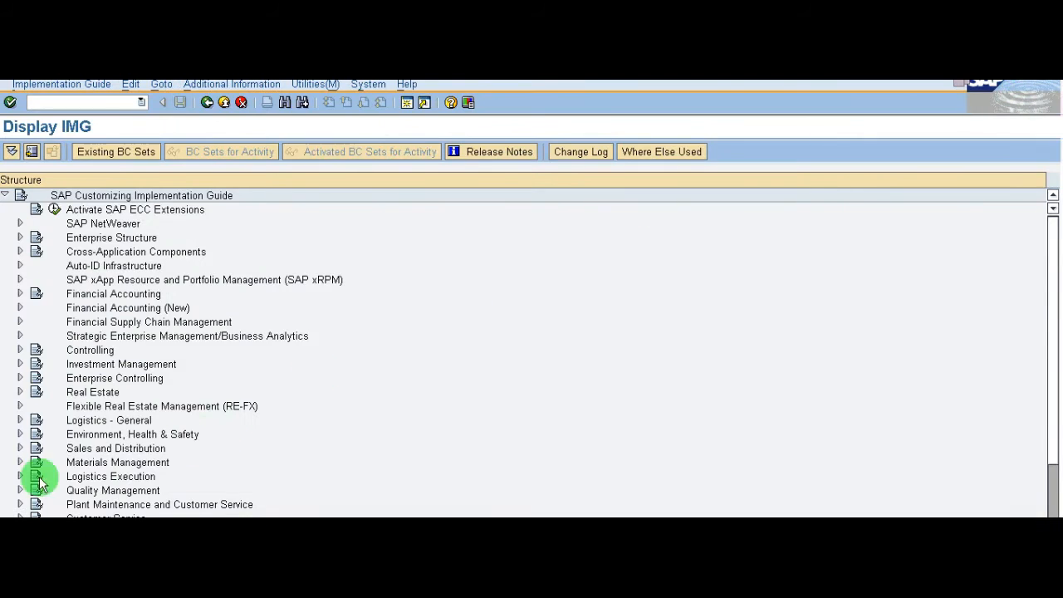
left_click(20, 462)
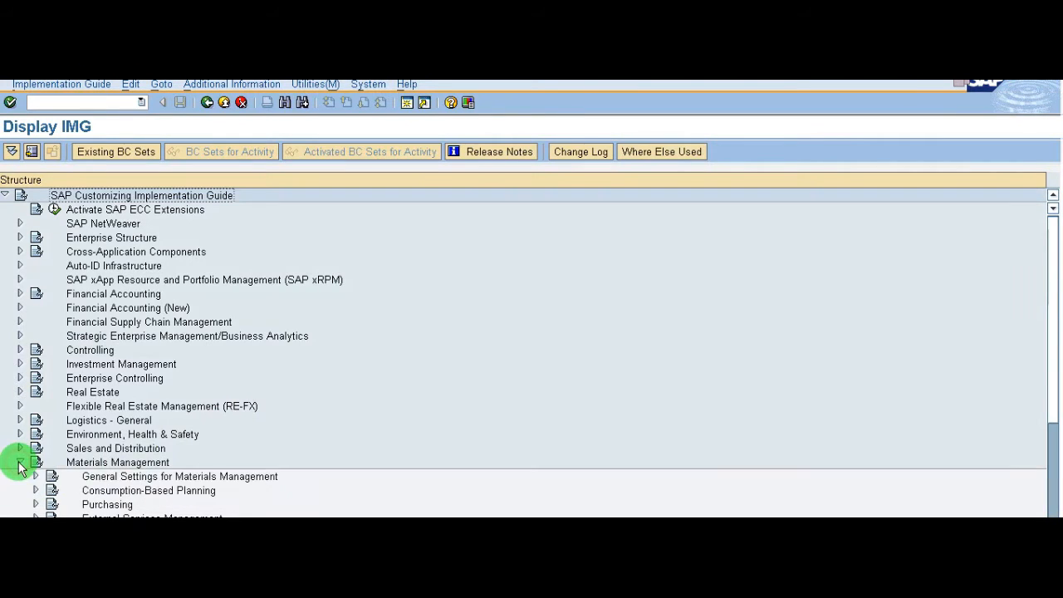
left_click_drag(1053, 417, 1051, 457)
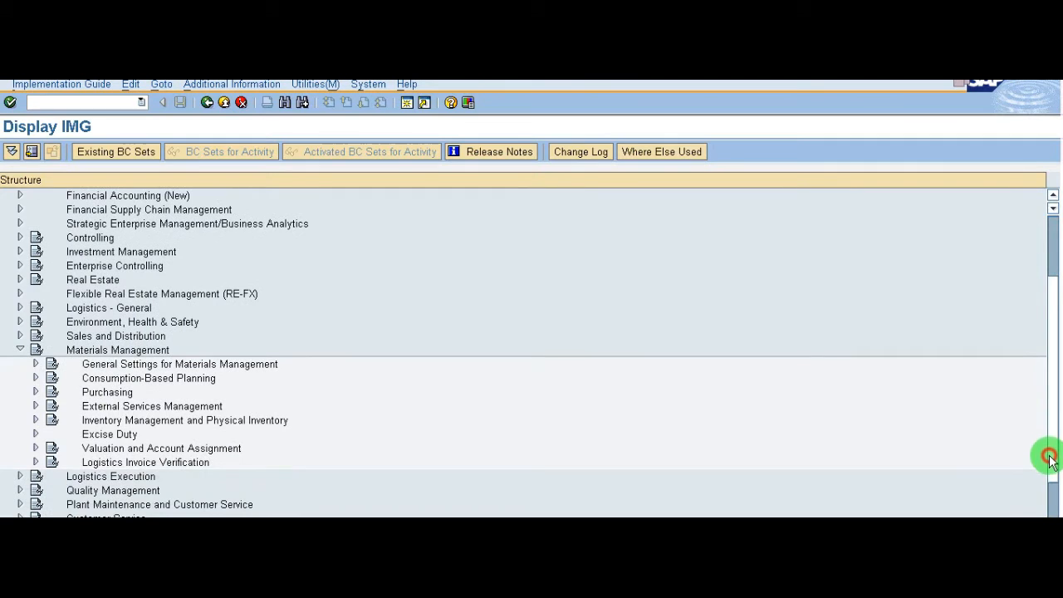
left_click(33, 391)
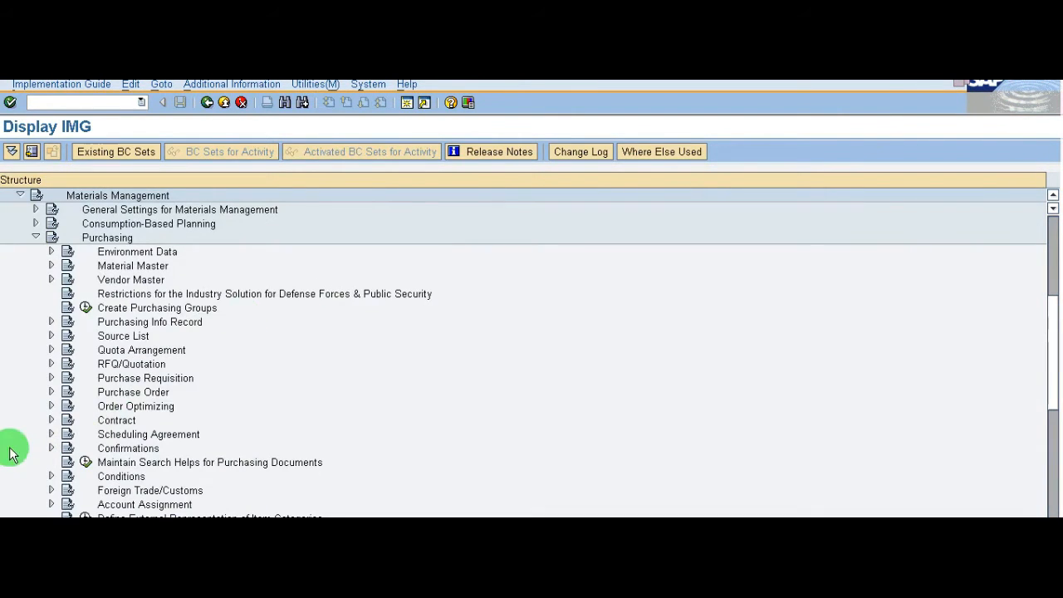
left_click(52, 364)
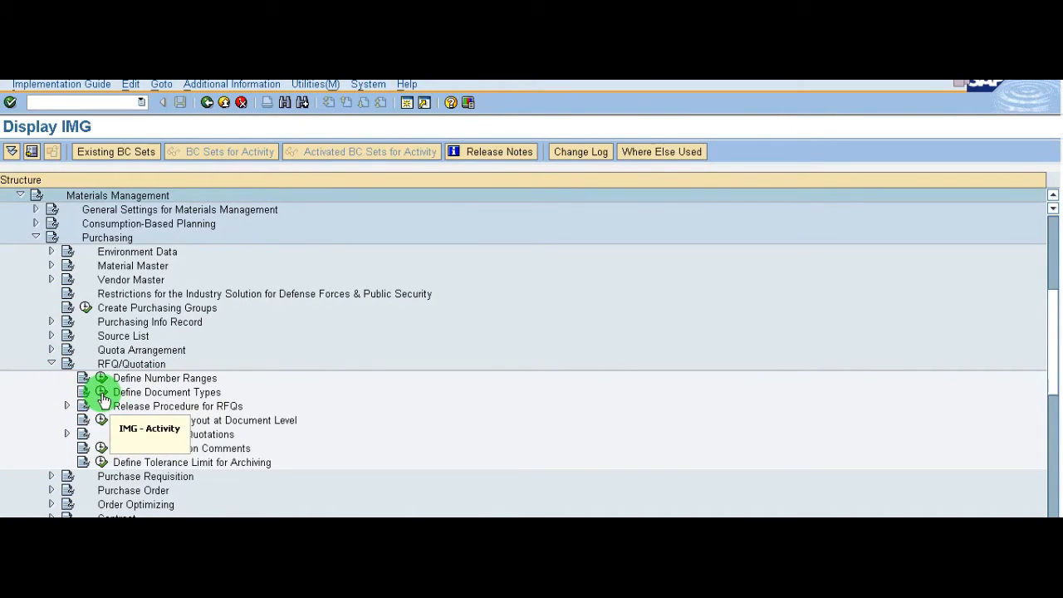
left_click(102, 391)
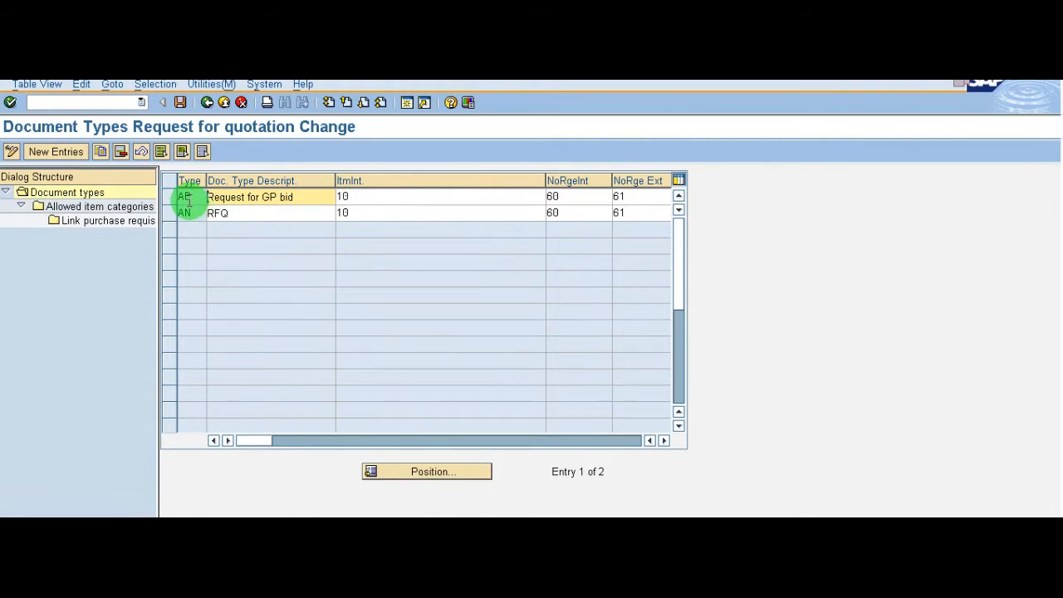
Step: Examine the number range, field selection and time-dependent condition settings of RFQ document types AB and AN
left_click(666, 440)
left_click(666, 441)
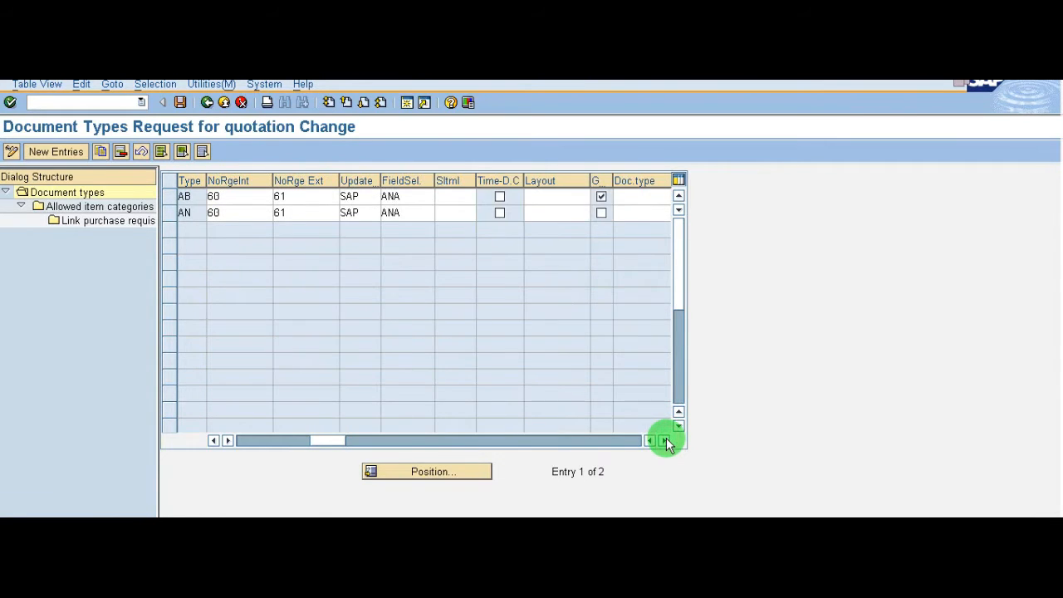
left_click(500, 197)
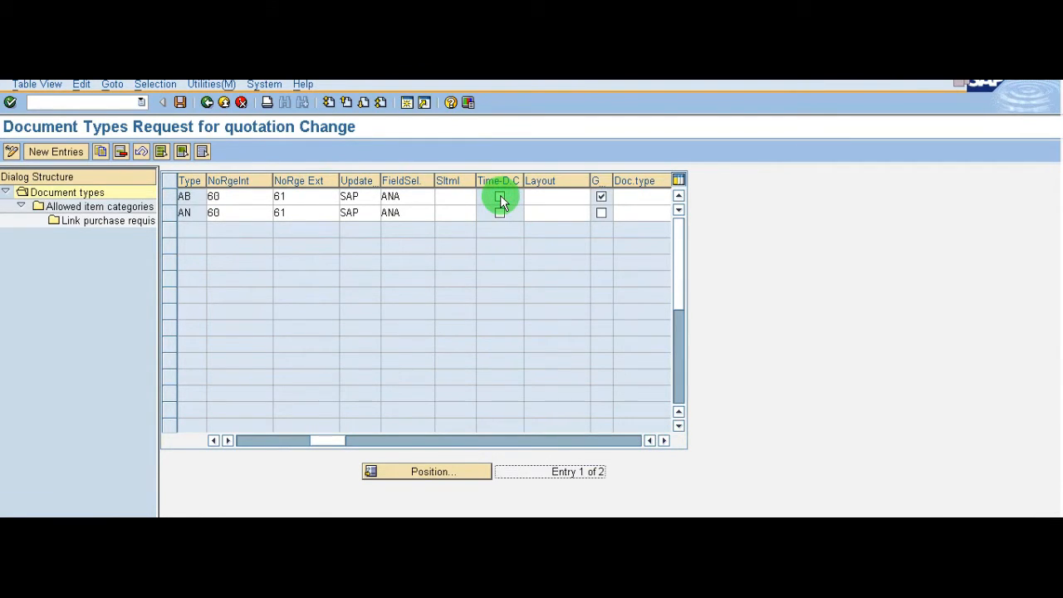
left_click(500, 214)
left_click_drag(329, 443, 276, 431)
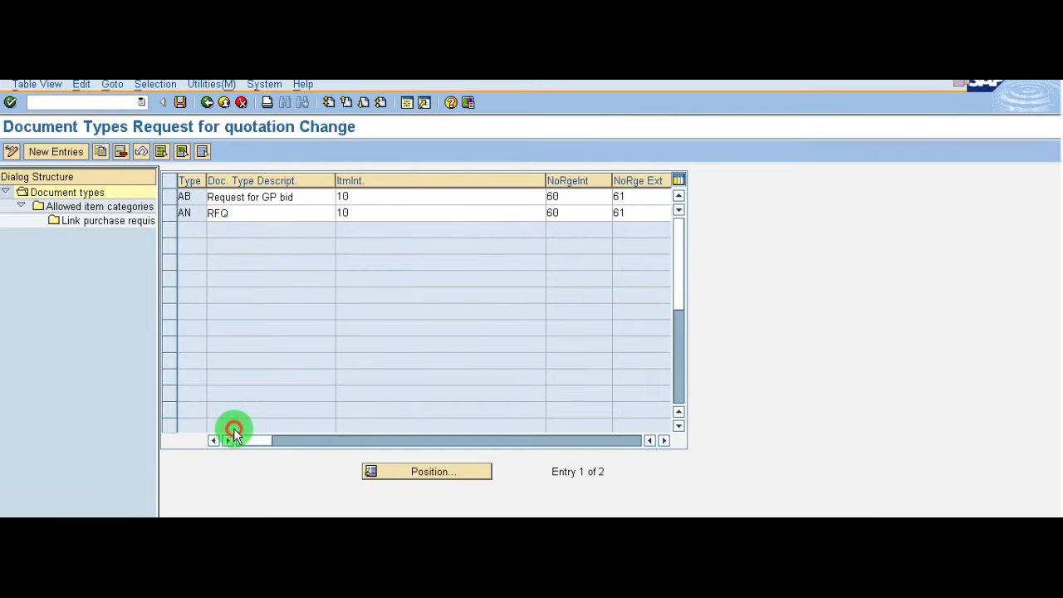
Step: Review the allowed item categories of document type AN (RFQ), and return to the document types overview
left_click(170, 213)
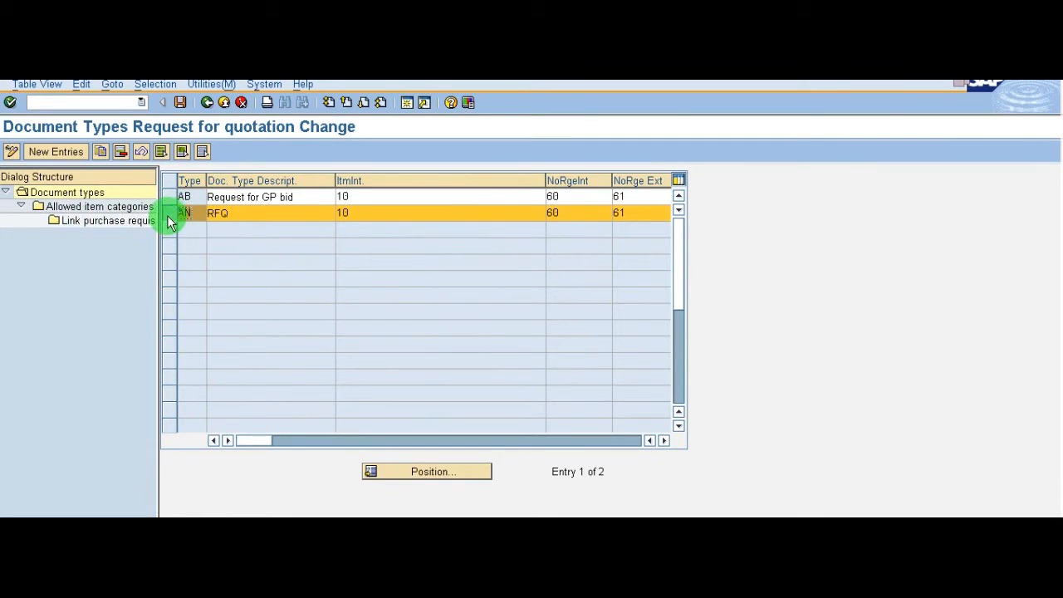
double_click(112, 209)
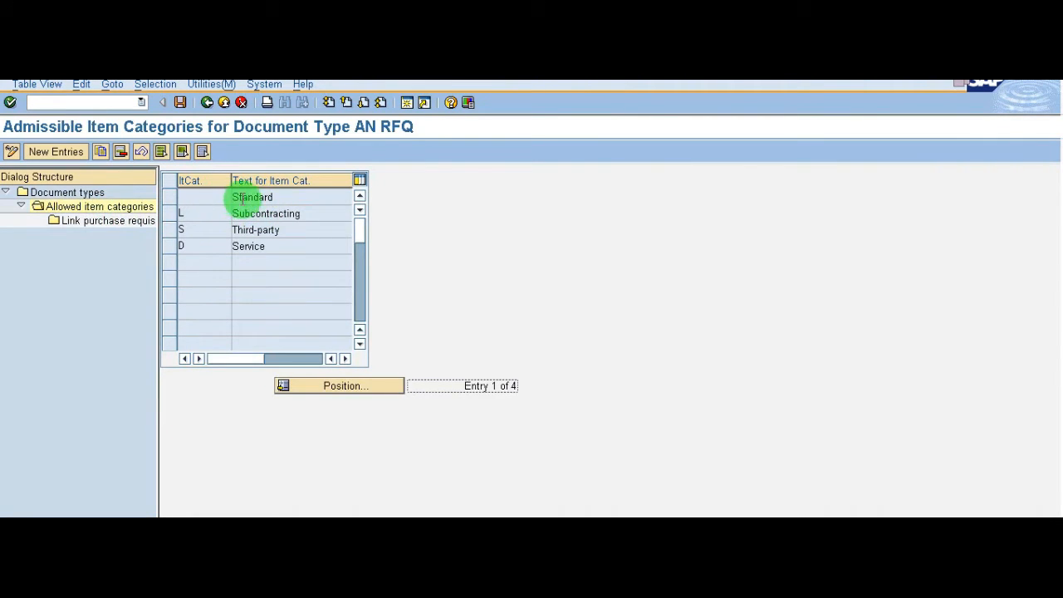
left_click(202, 234)
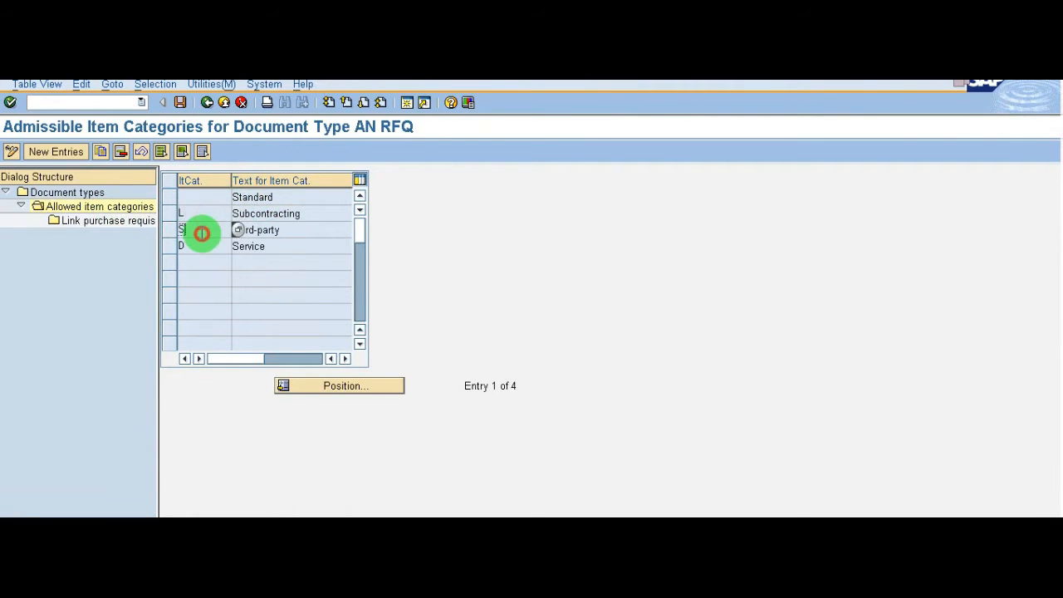
left_click(197, 246)
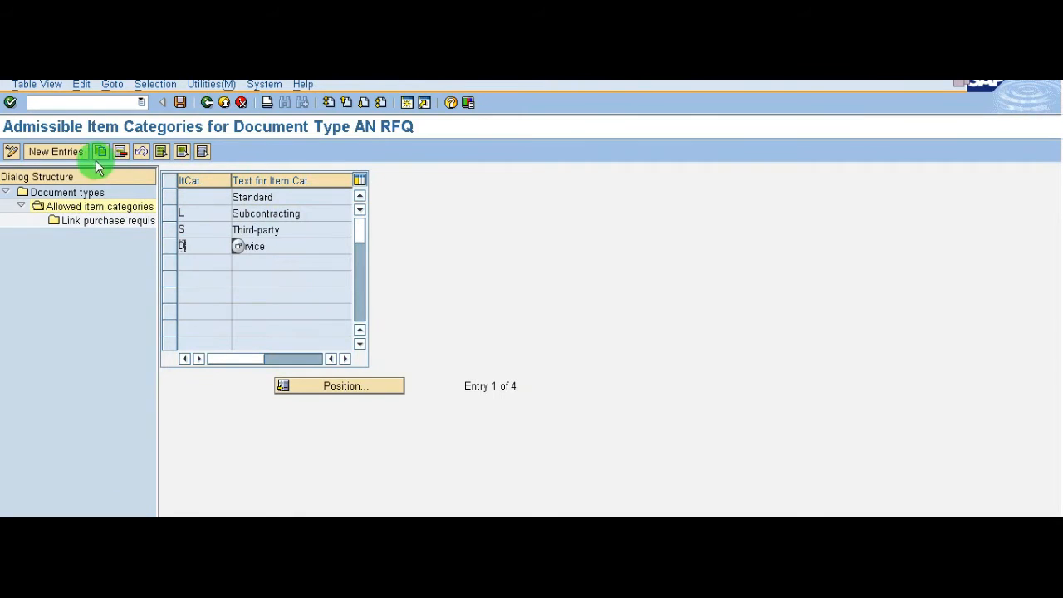
left_click(207, 106)
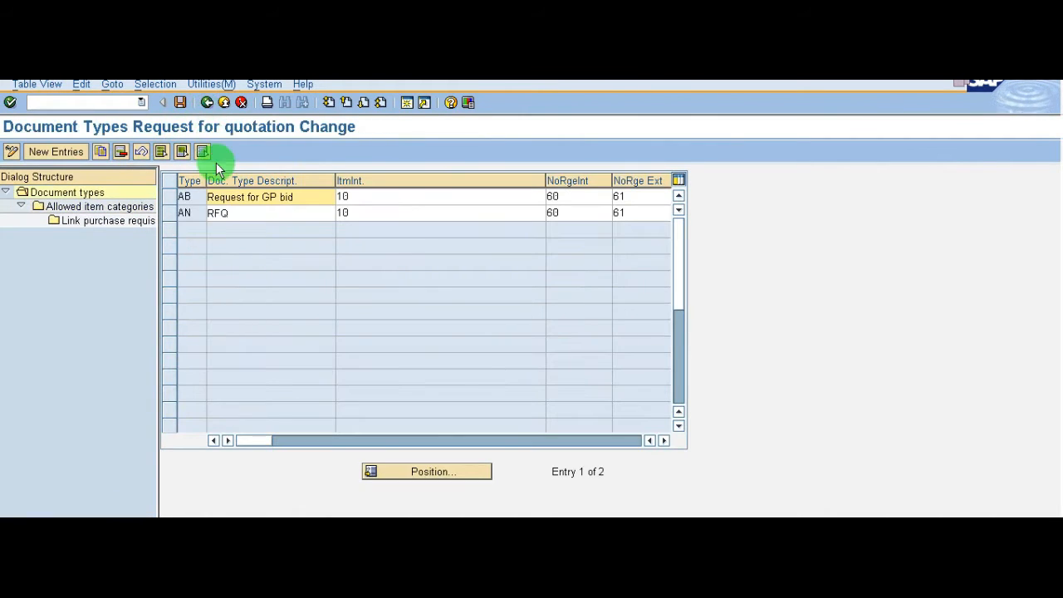
Step: Review the allowed item categories of document type AB (Request for GP bid), and leave the document types without saving changes
left_click(173, 199)
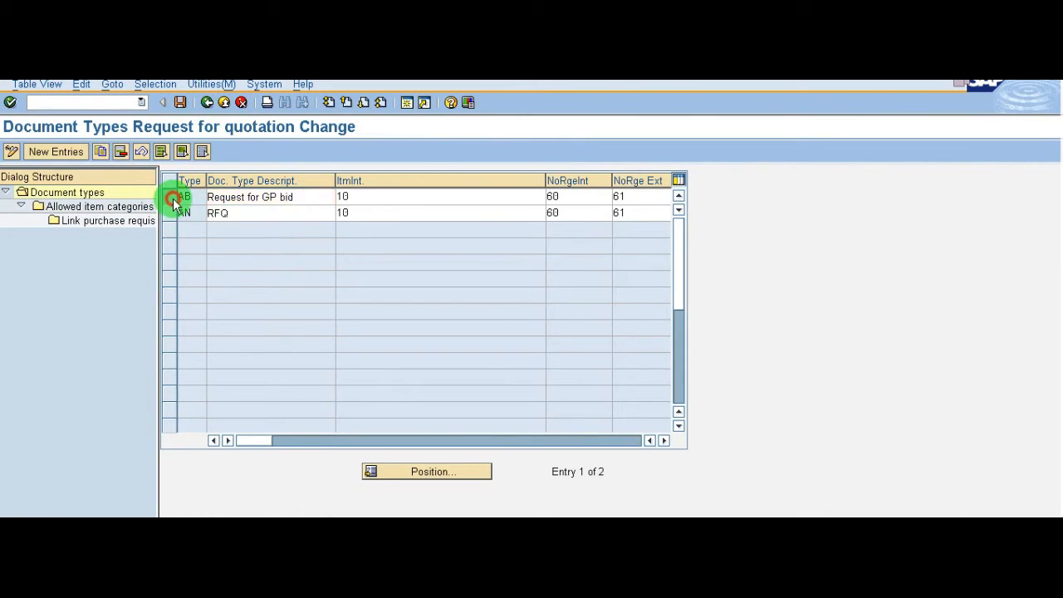
double_click(120, 207)
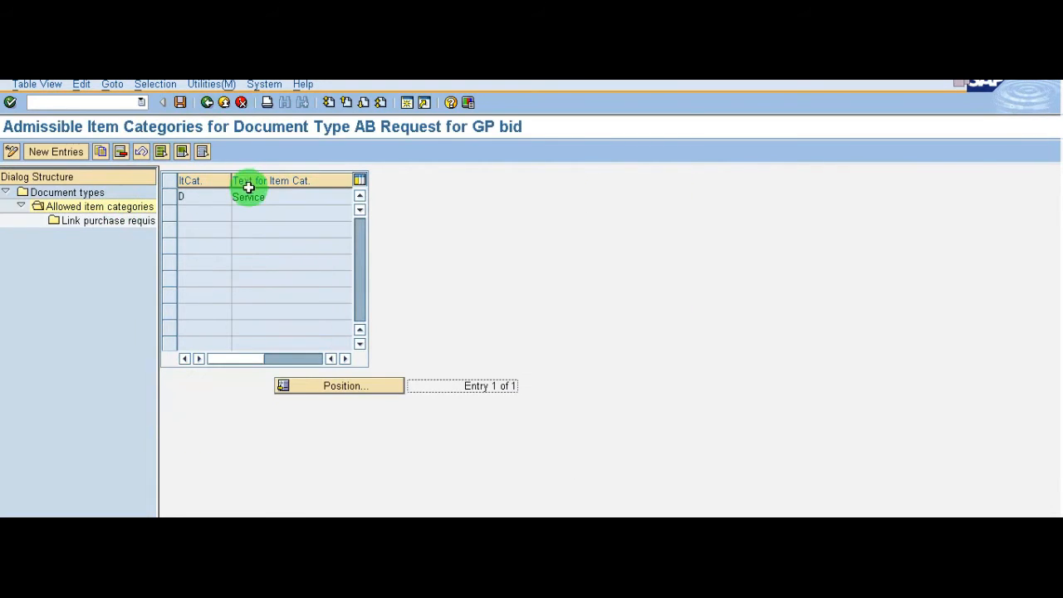
left_click(249, 197)
left_click(193, 198)
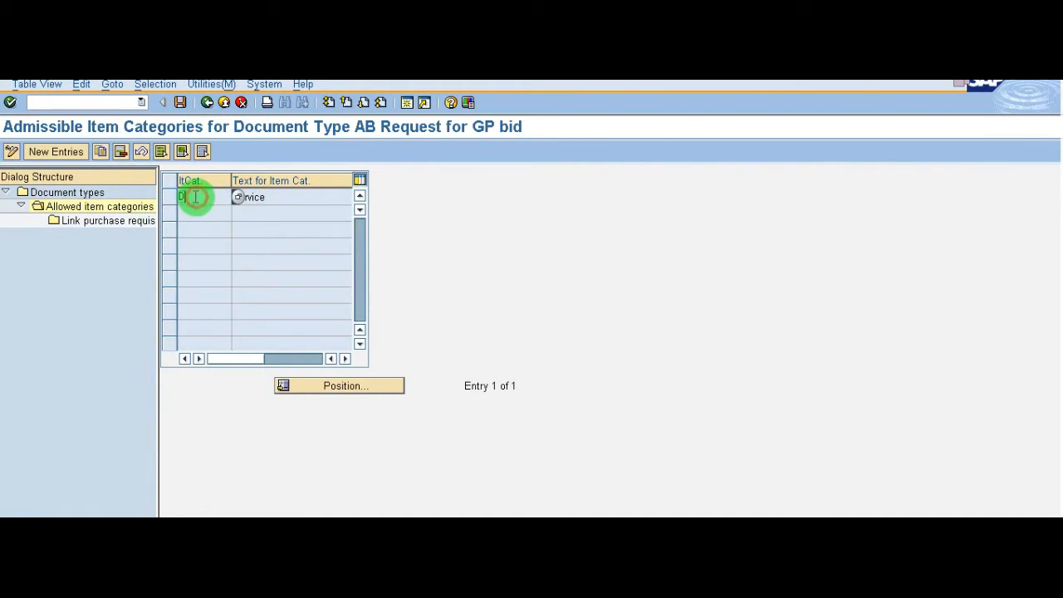
left_click(206, 104)
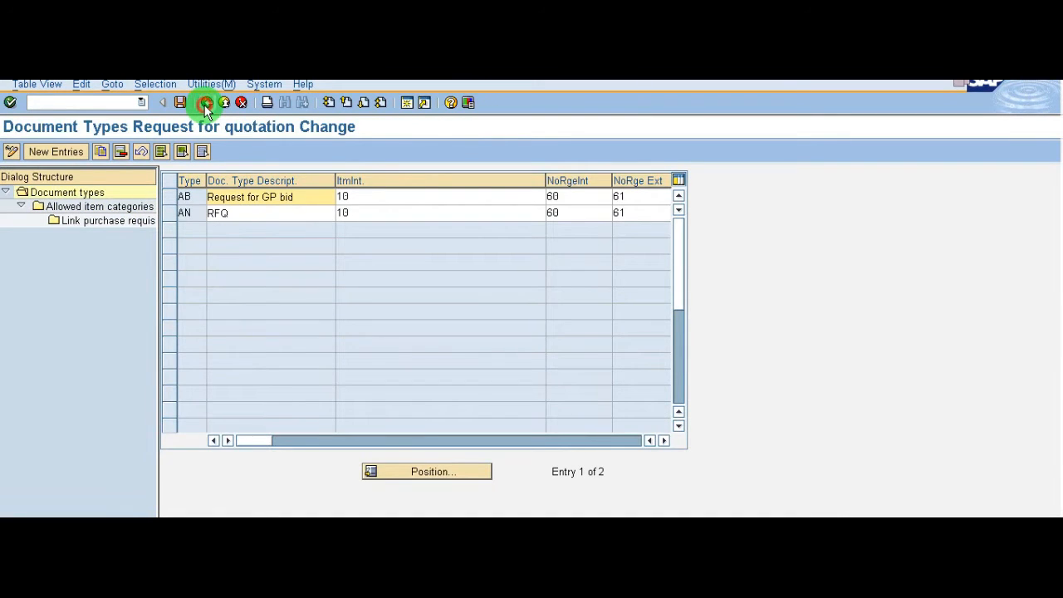
left_click(206, 104)
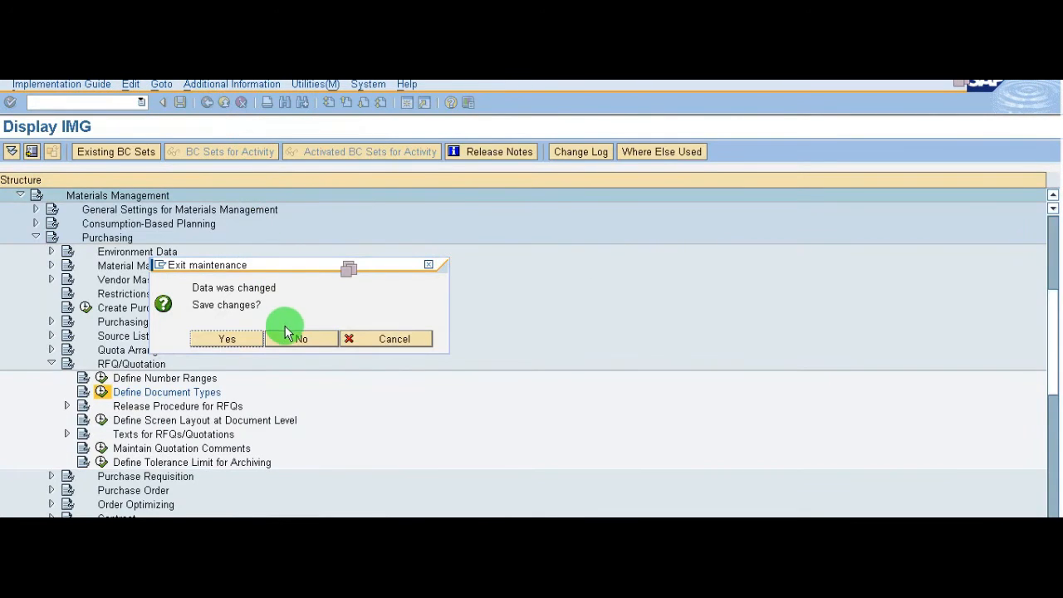
left_click(296, 337)
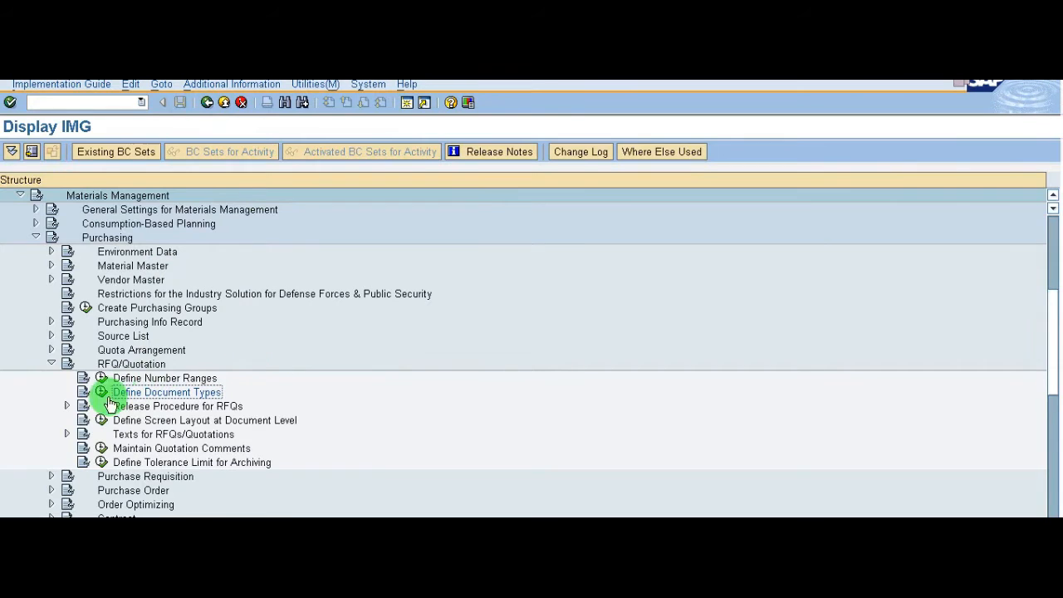
Step: Add a quotation comment BT with the description TEST in Maintain Quotation Comments
left_click(100, 448)
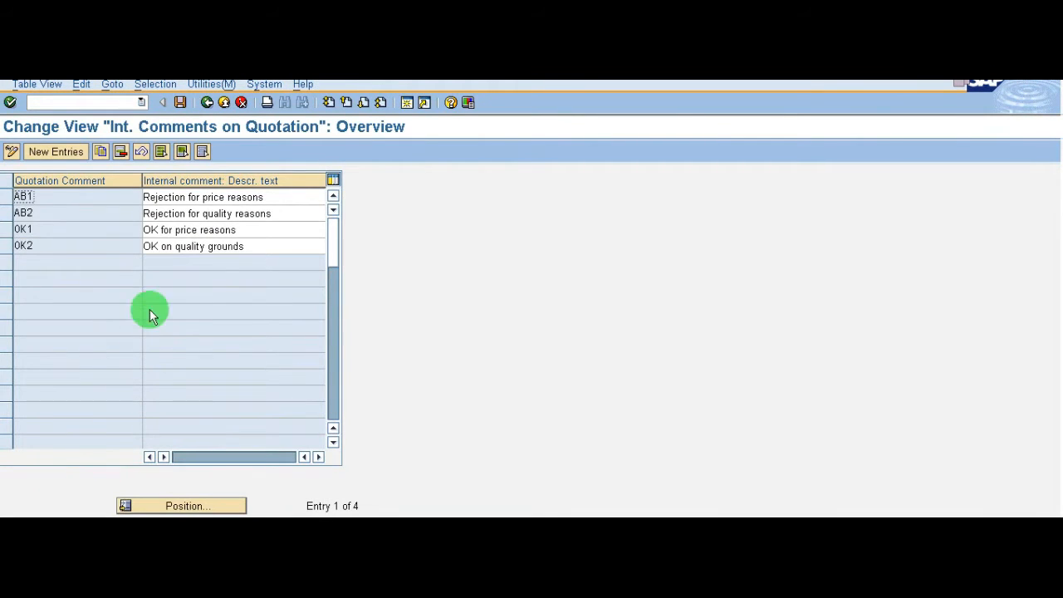
left_click(194, 197)
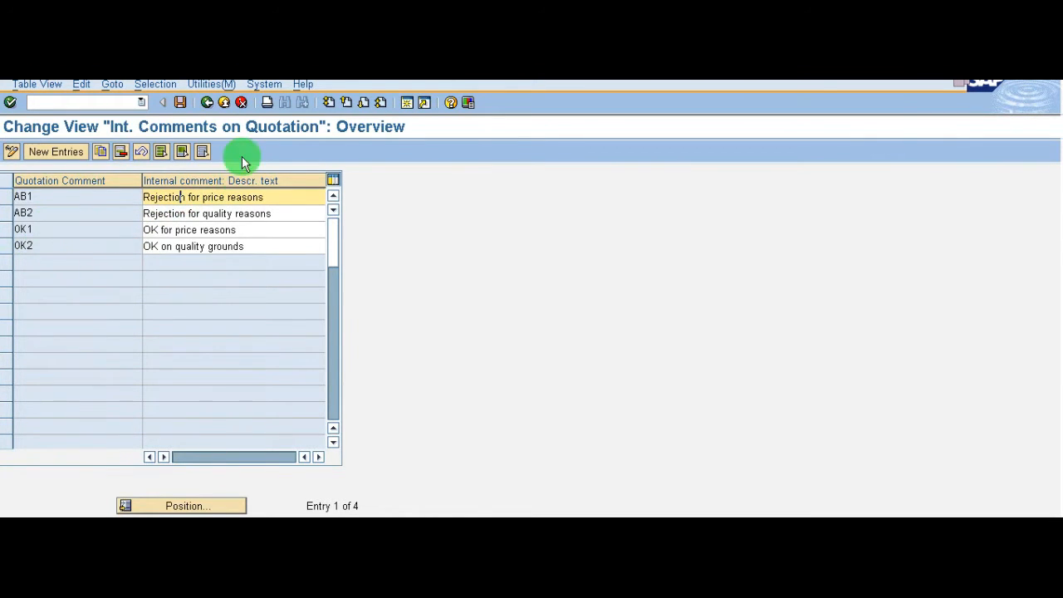
left_click(72, 153)
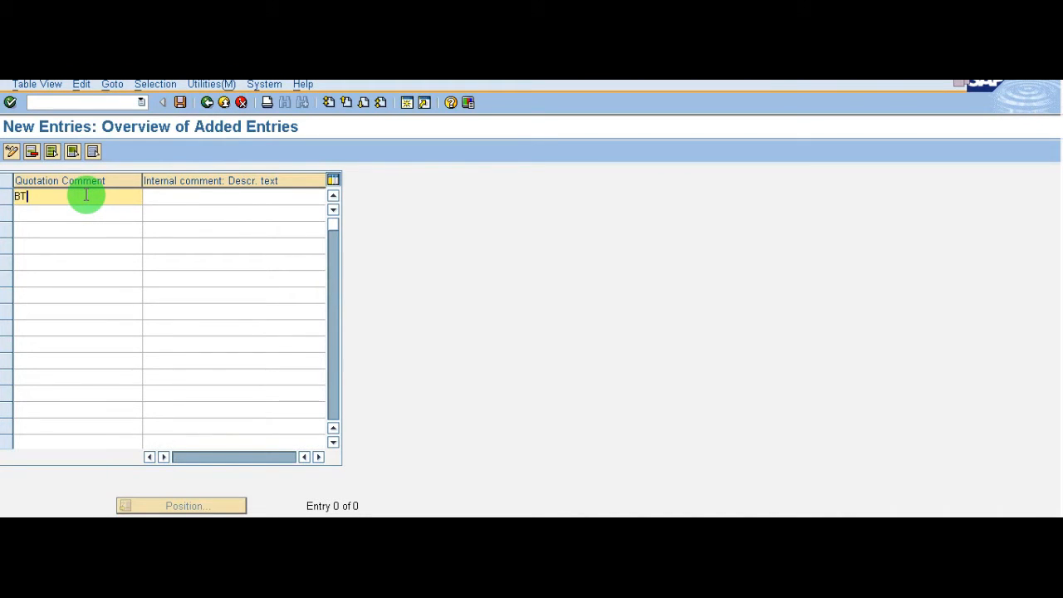
key("Tab")
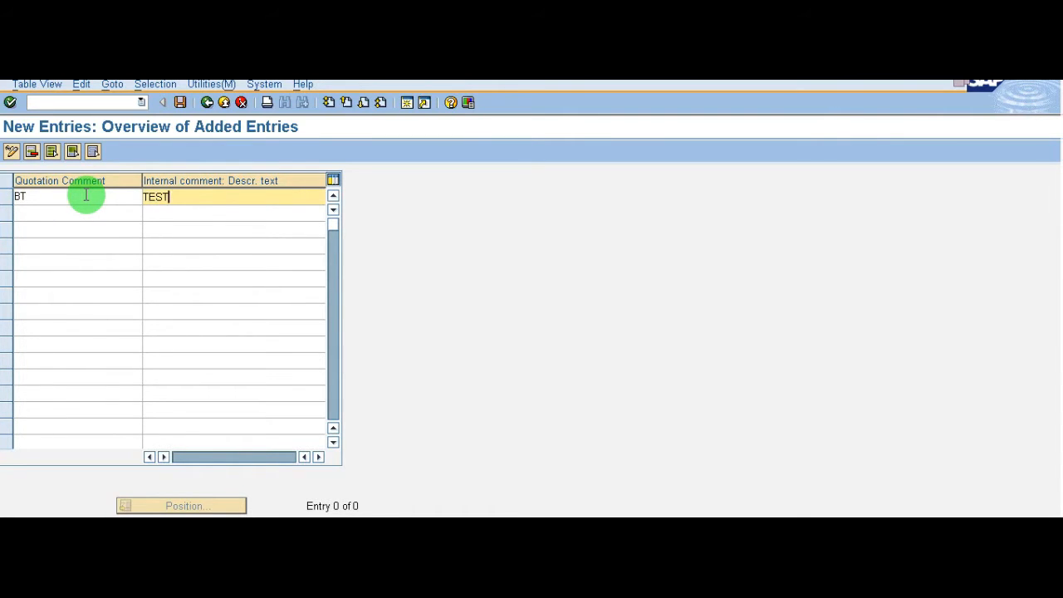
key("Return")
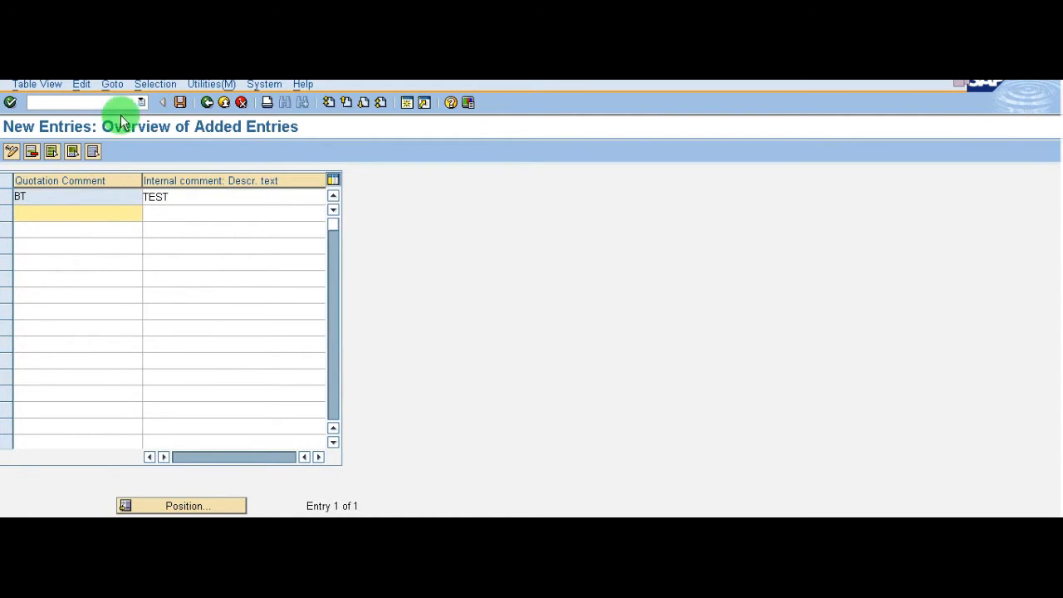
left_click(207, 102)
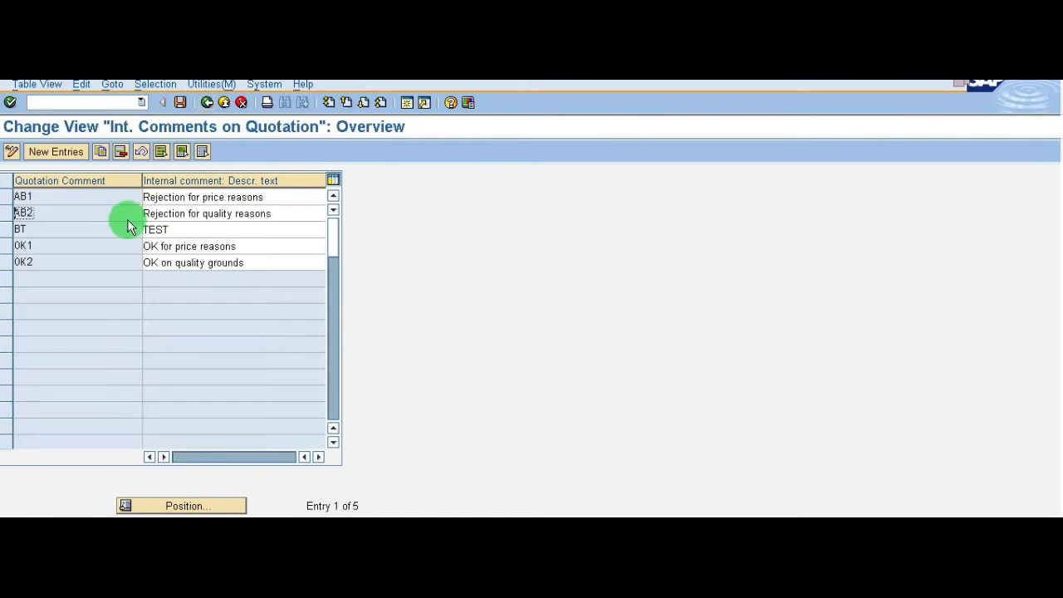
Step: Save the quotation comments and return to the IMG structure
left_click(180, 105)
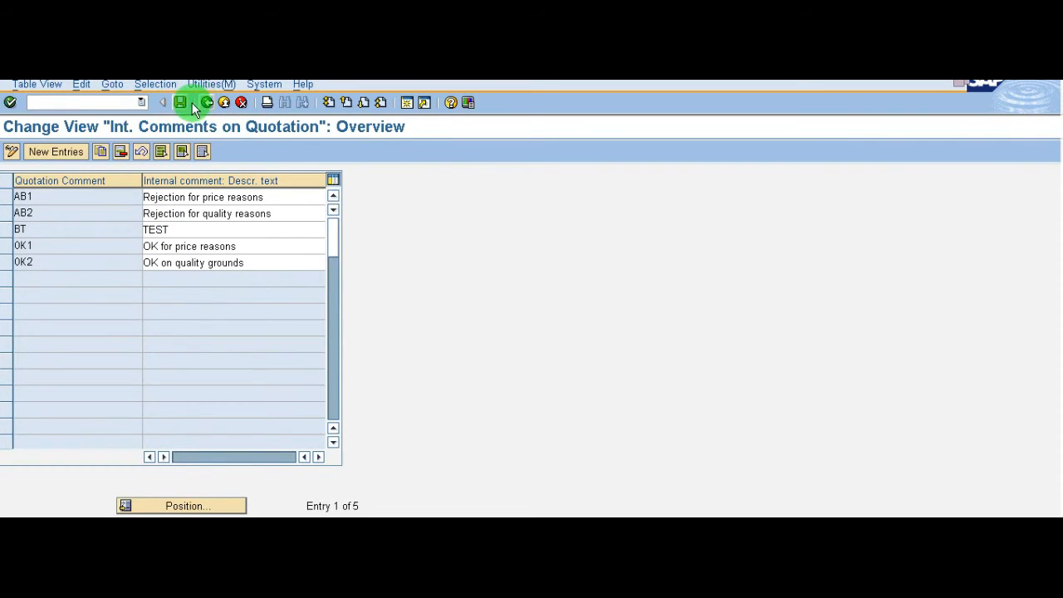
left_click(180, 104)
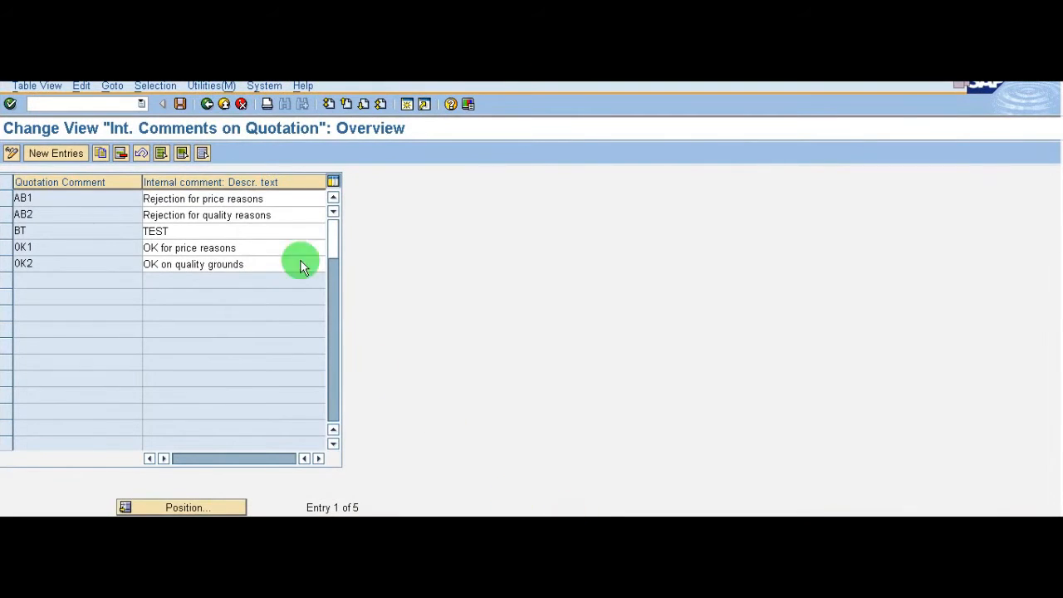
left_click(207, 104)
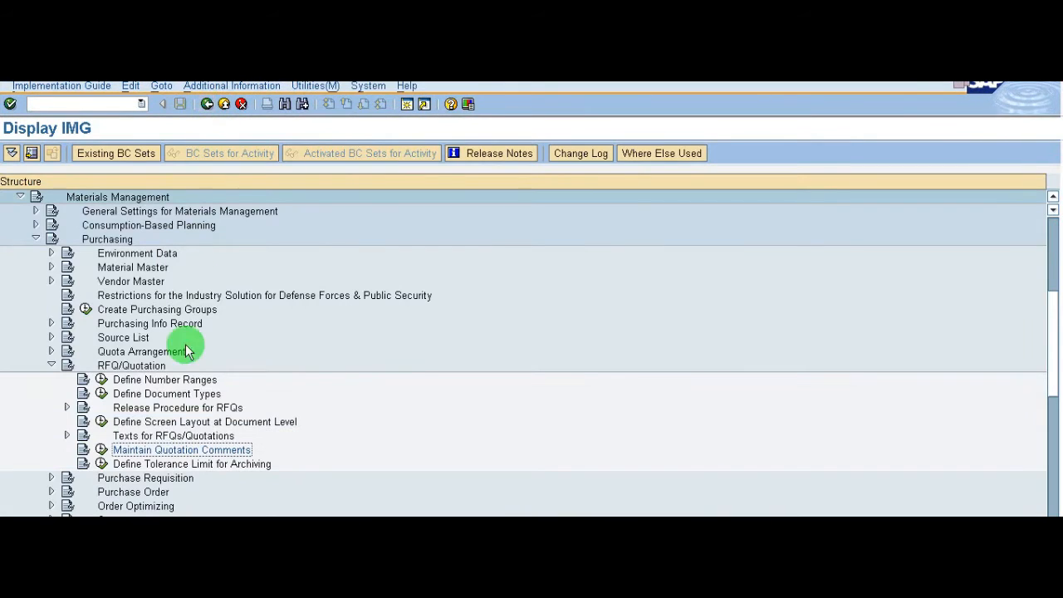
Step: View the archiving residence times for RFQ document type AN in Define Tolerance Limit for Archiving, and return to the IMG
left_click(102, 465)
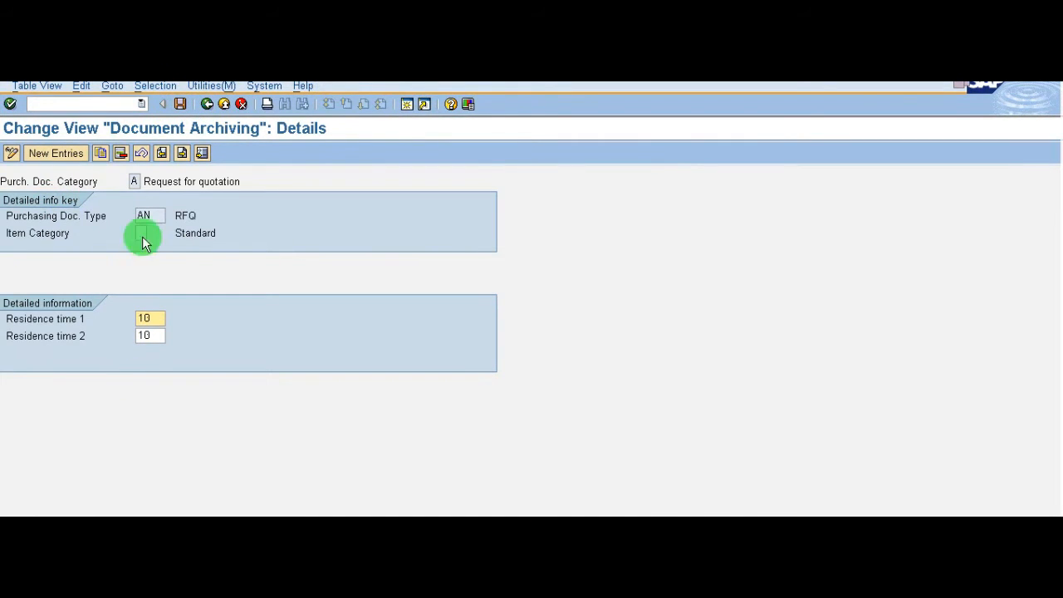
left_click(205, 106)
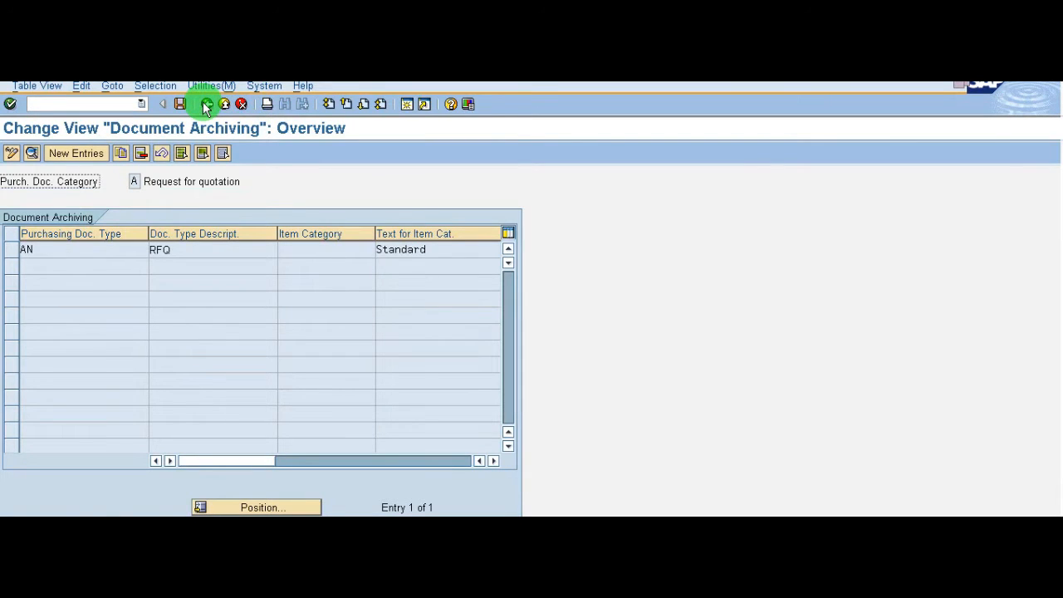
left_click(205, 106)
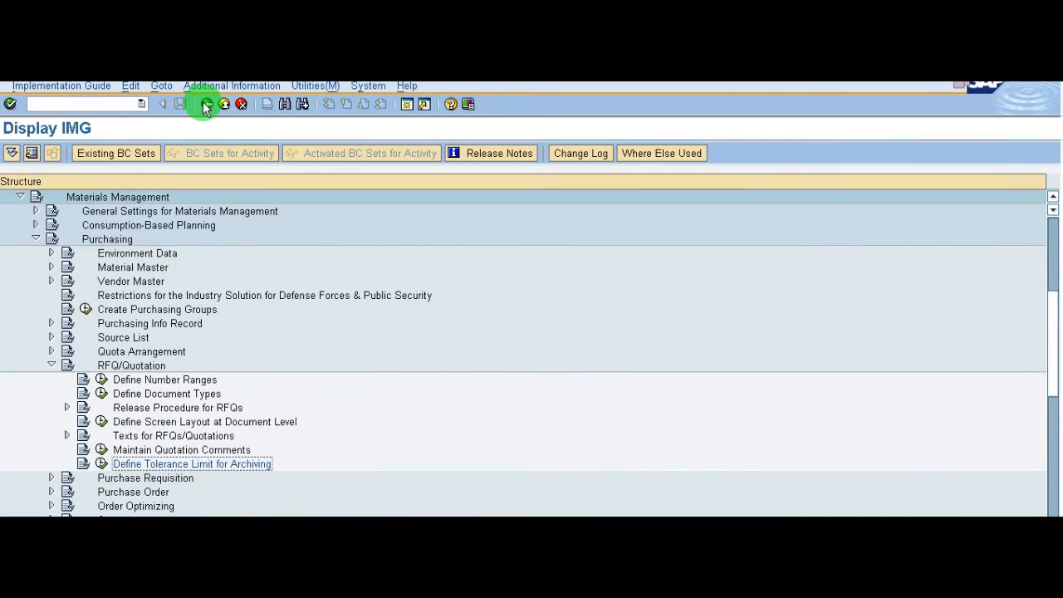
Step: Leave the customizing IMG for SAP Easy Access and open ME41 to create a request for quotation under Logistics, Materials Management, Purchasing
left_click(221, 106)
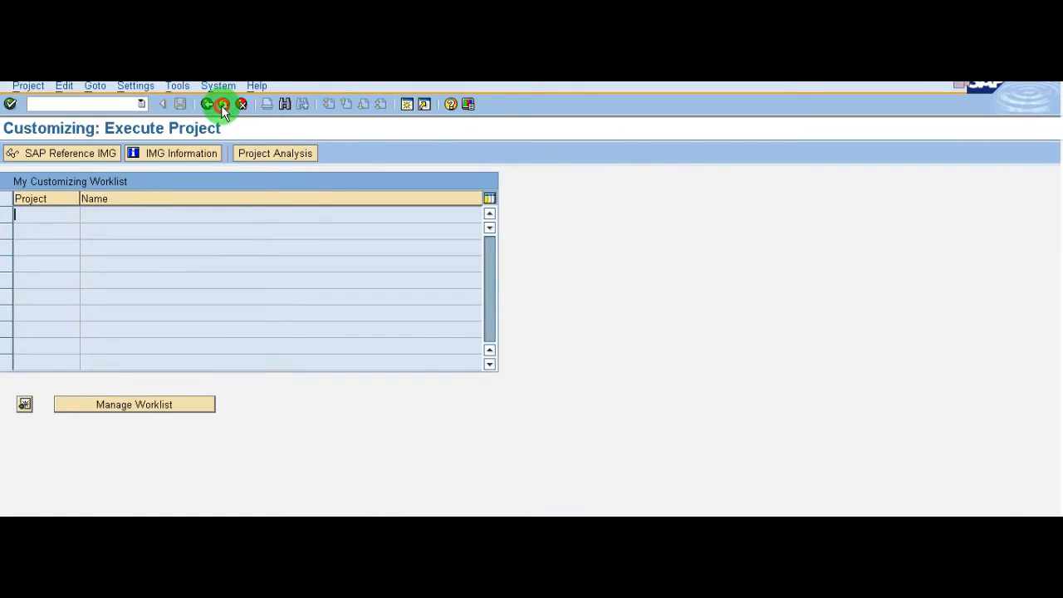
left_click(222, 106)
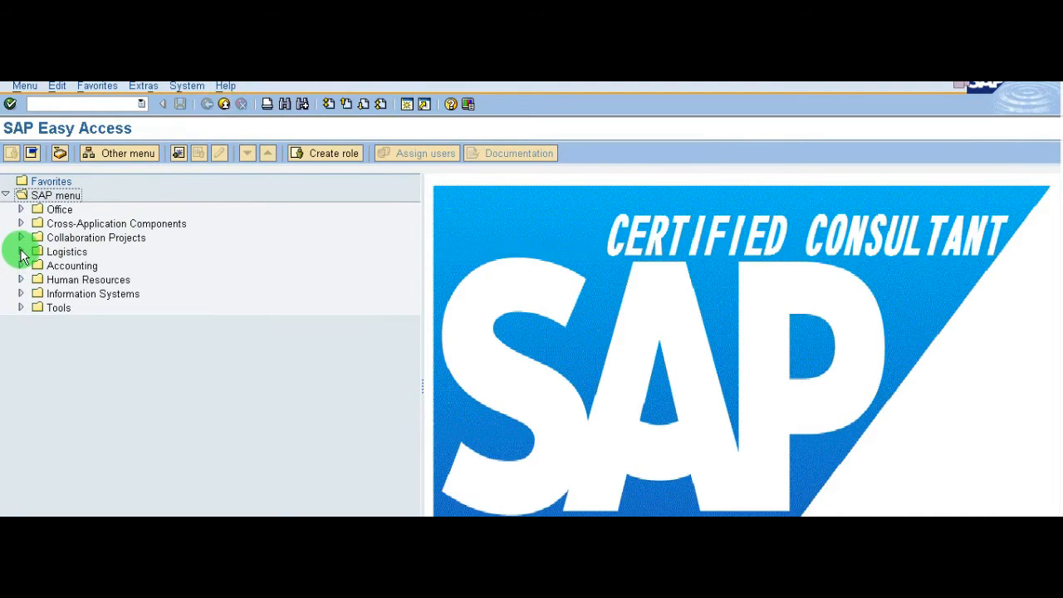
left_click(21, 252)
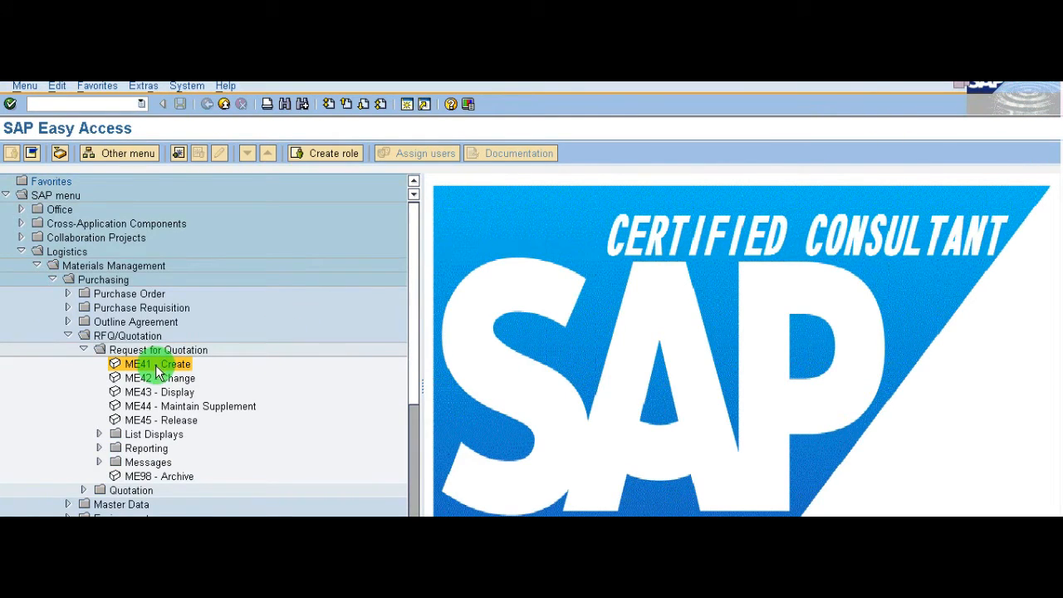
left_click(97, 102)
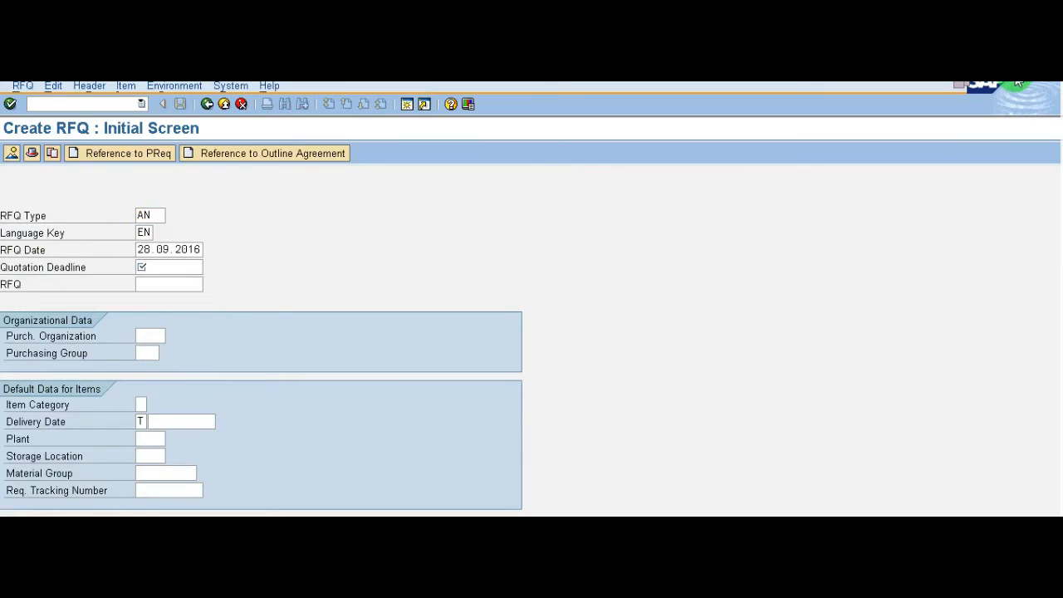
key("Return")
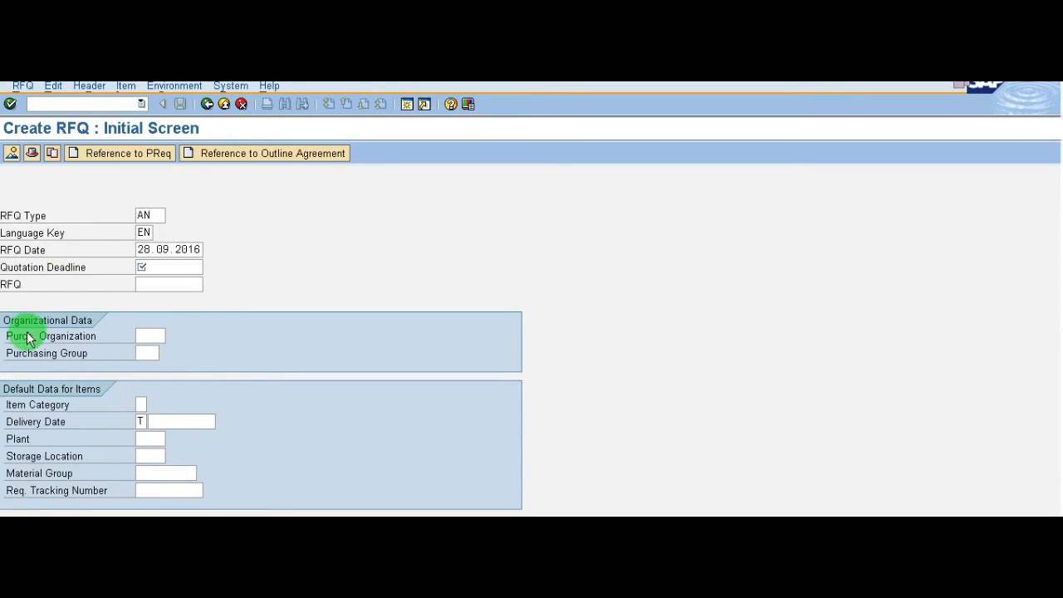
Step: Check the RFQ type, language key and RFQ date, and enter 20.09.2016 as the quotation deadline
left_click(156, 214)
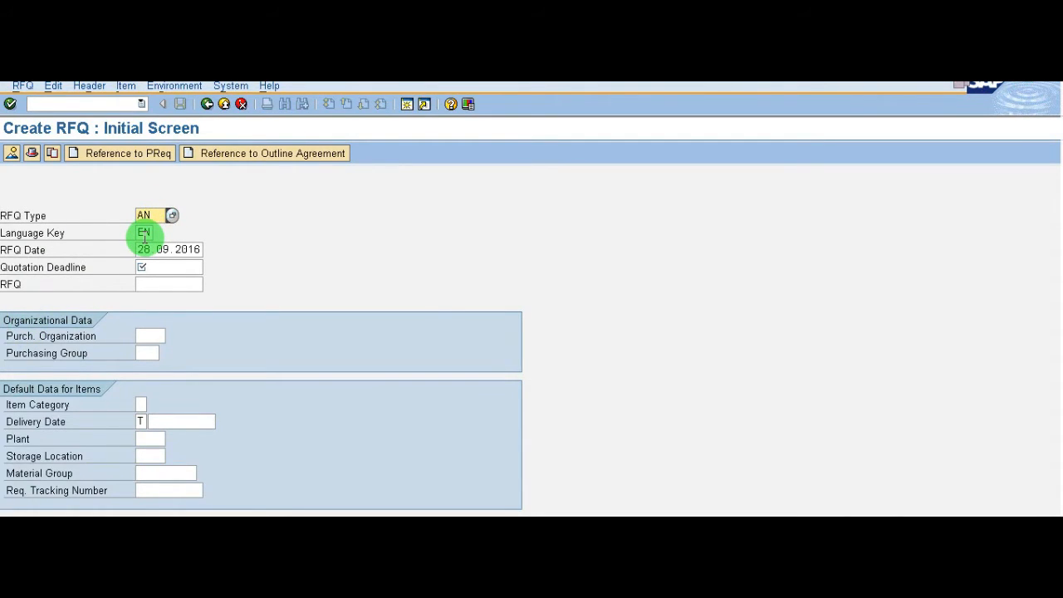
left_click(145, 234)
left_click(142, 250)
left_click(143, 266)
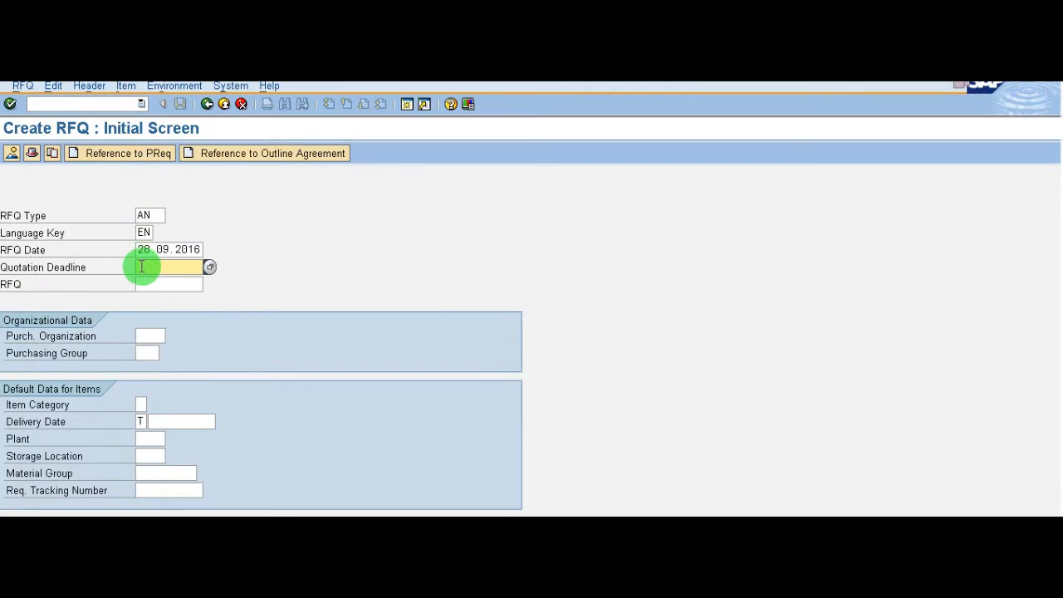
key("Tab")
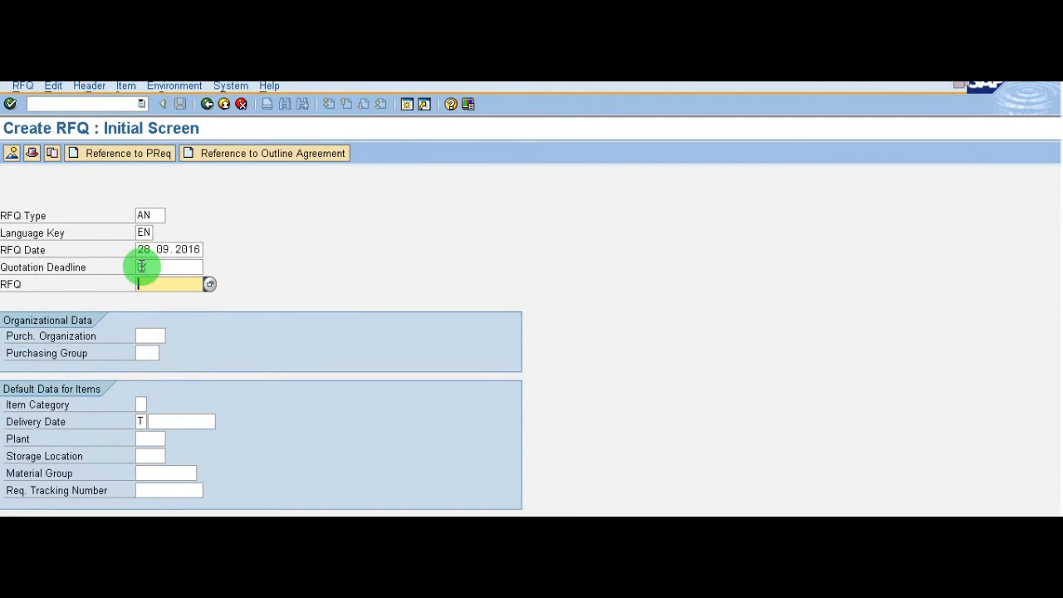
left_click(142, 266)
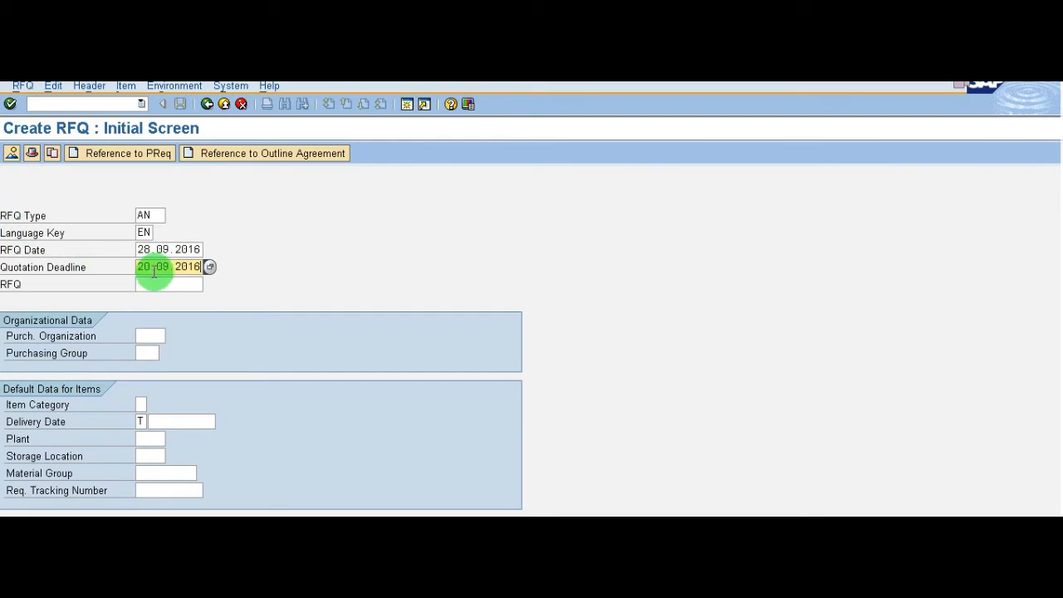
left_click(152, 283)
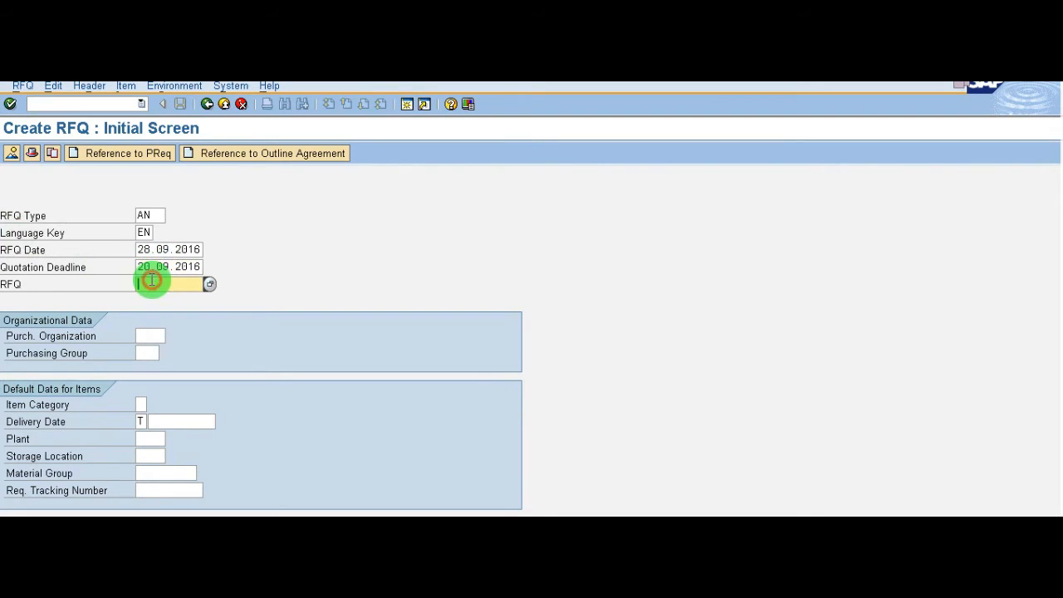
Step: Enter purchasing organization BT01 and purchasing group 696 in the RFQ's organizational data
left_click(142, 337)
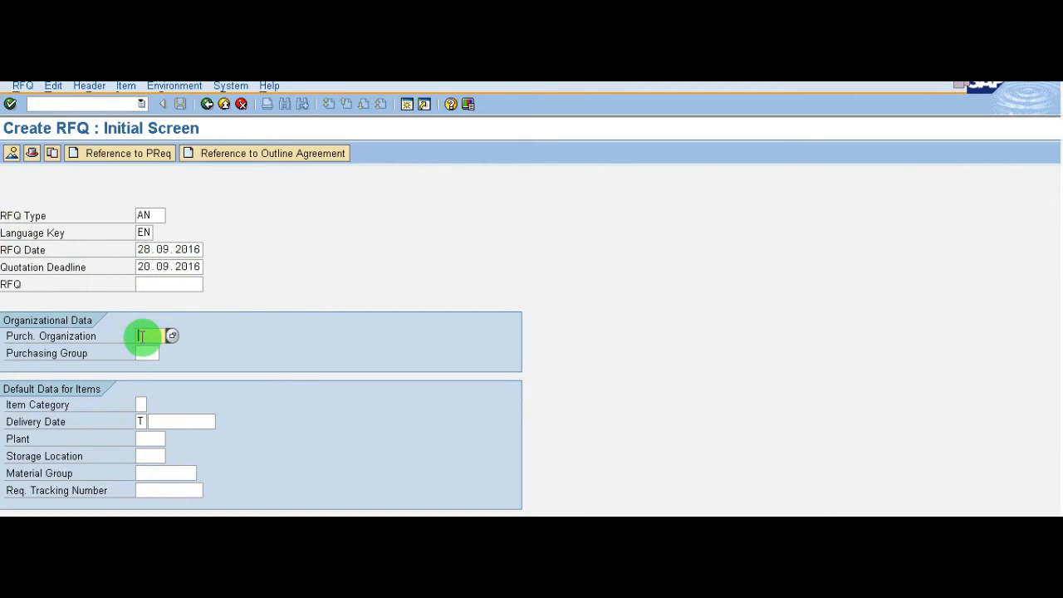
left_click(1018, 81)
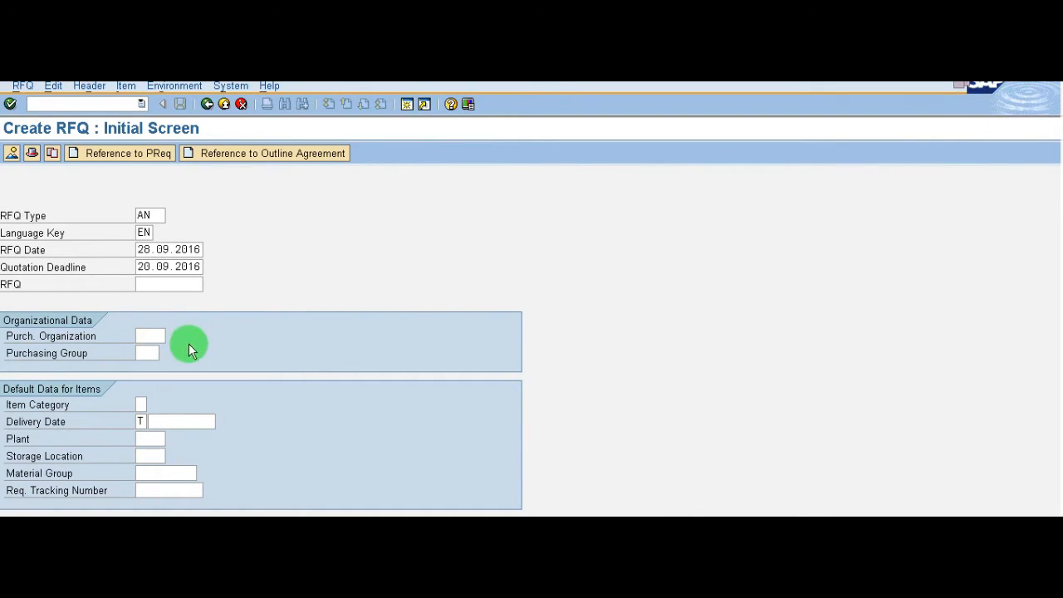
left_click(147, 336)
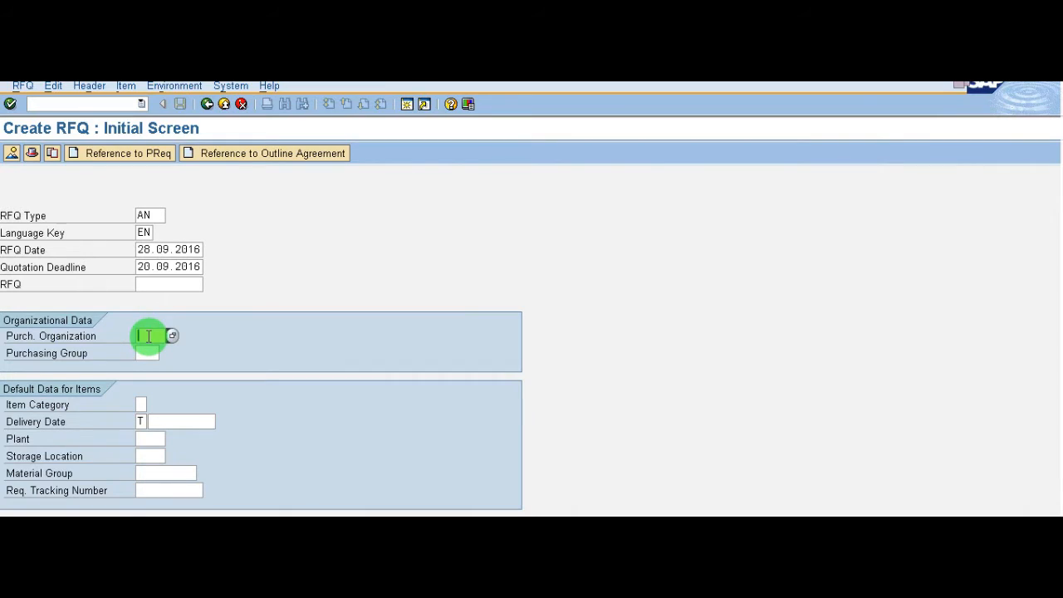
type("BT01")
key("Tab")
type("696")
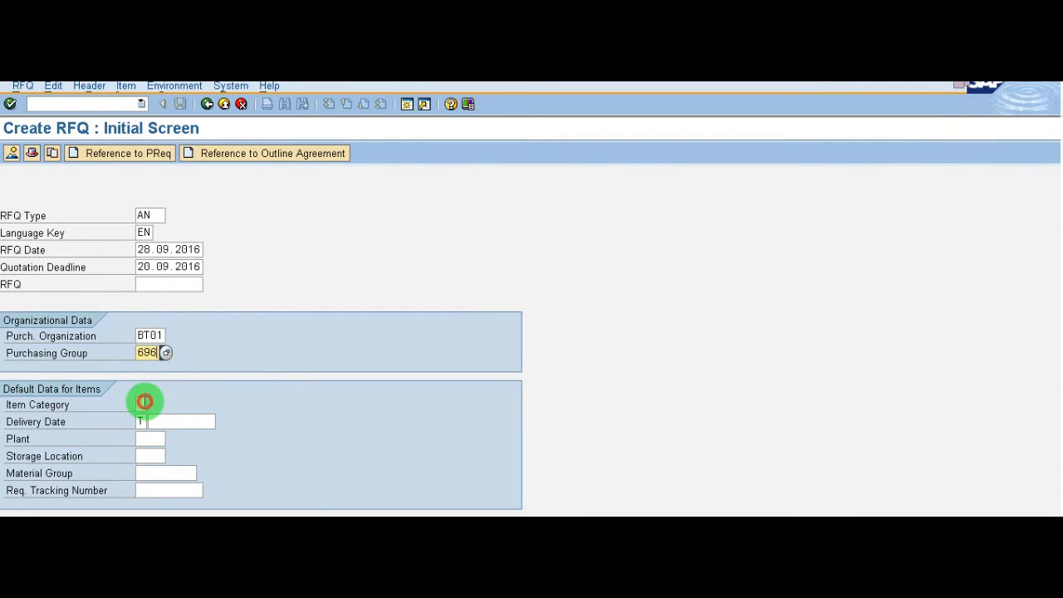
Step: Set the item defaults to delivery date 02.09.2016, plant 3131 and storage location 0001, and proceed to the header data with quotation deadline 30.09.2016
left_click(145, 403)
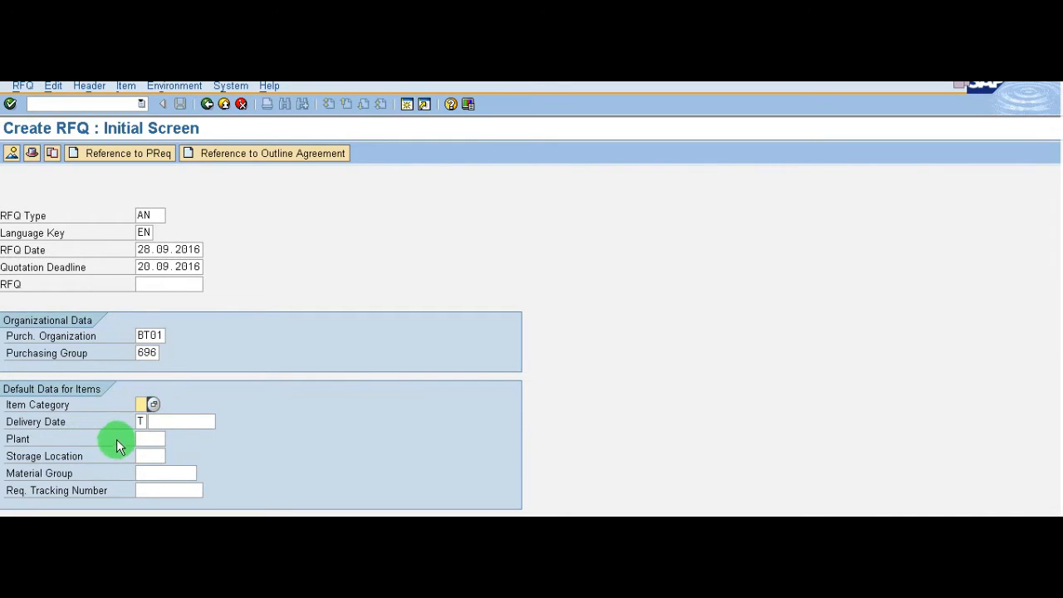
left_click(177, 424)
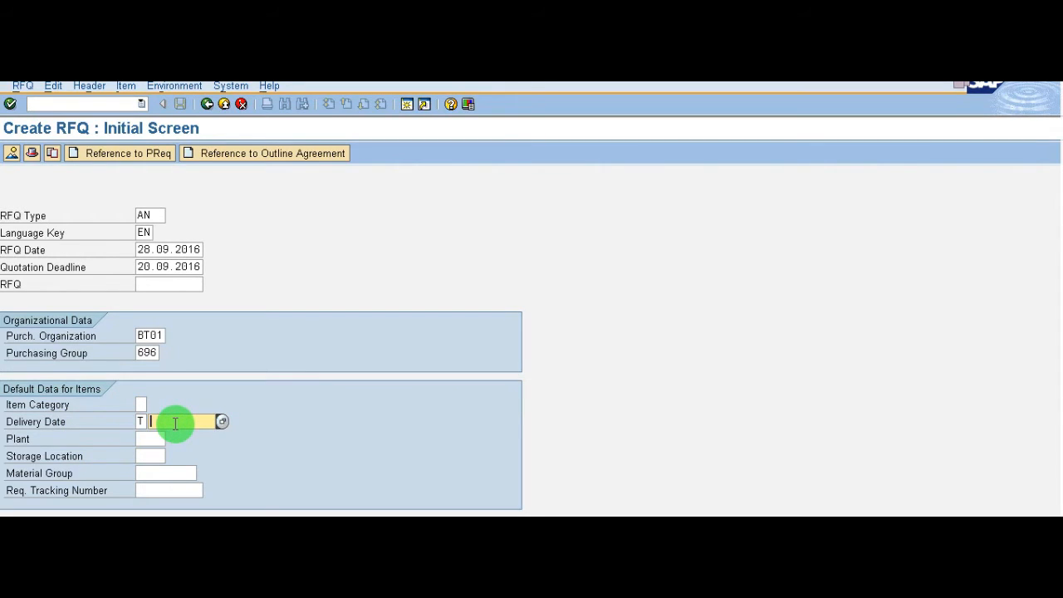
type("02.09.2016")
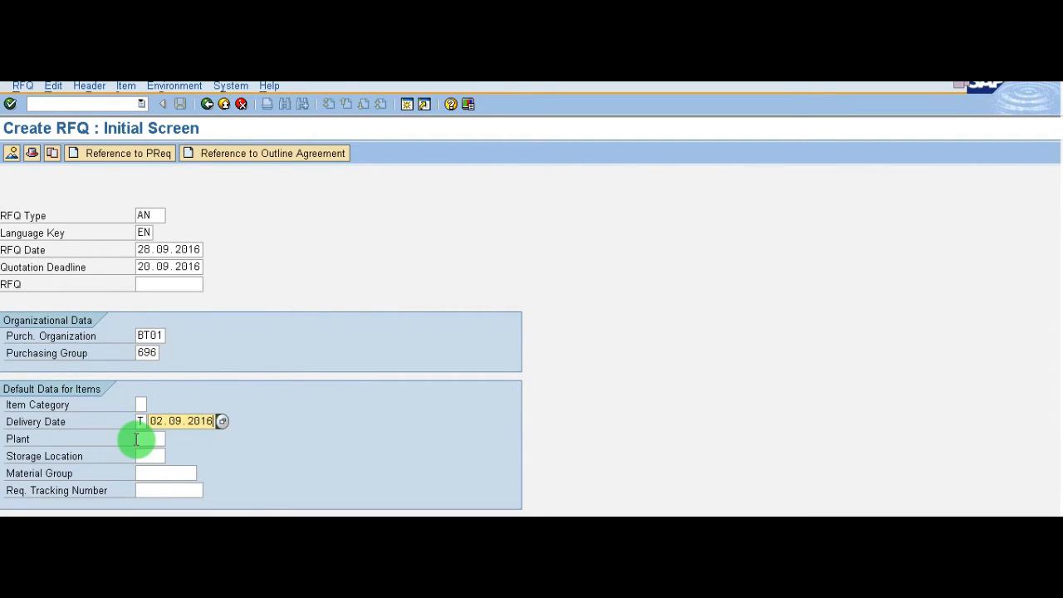
key("Return")
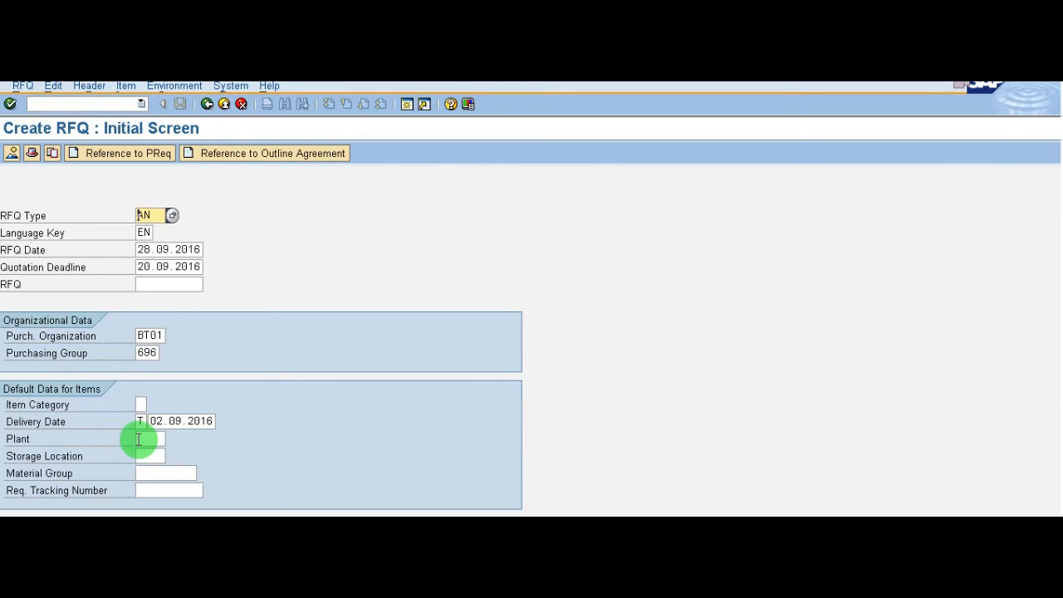
left_click(144, 438)
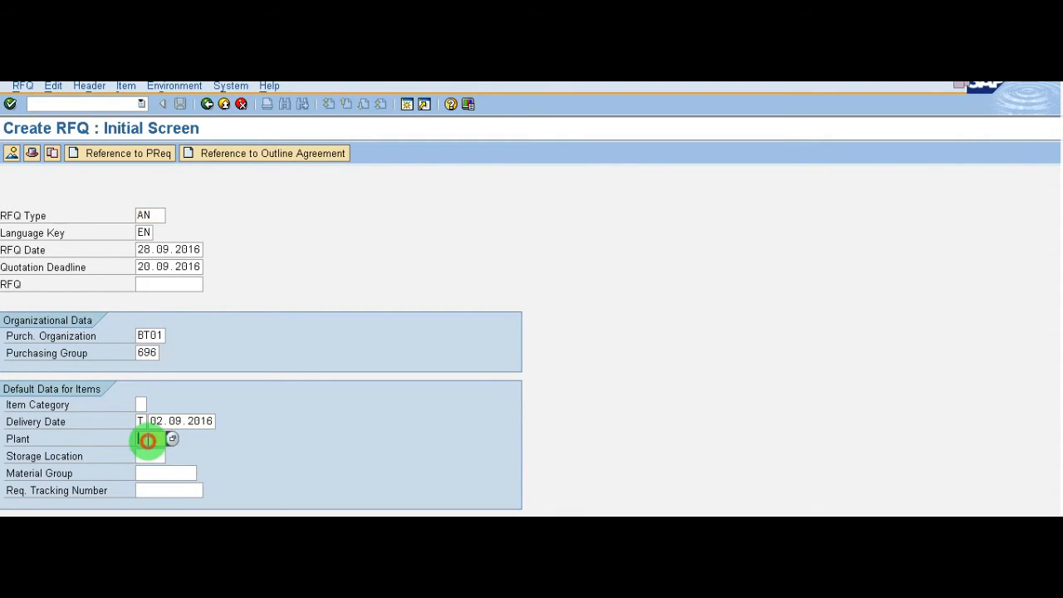
type("3131")
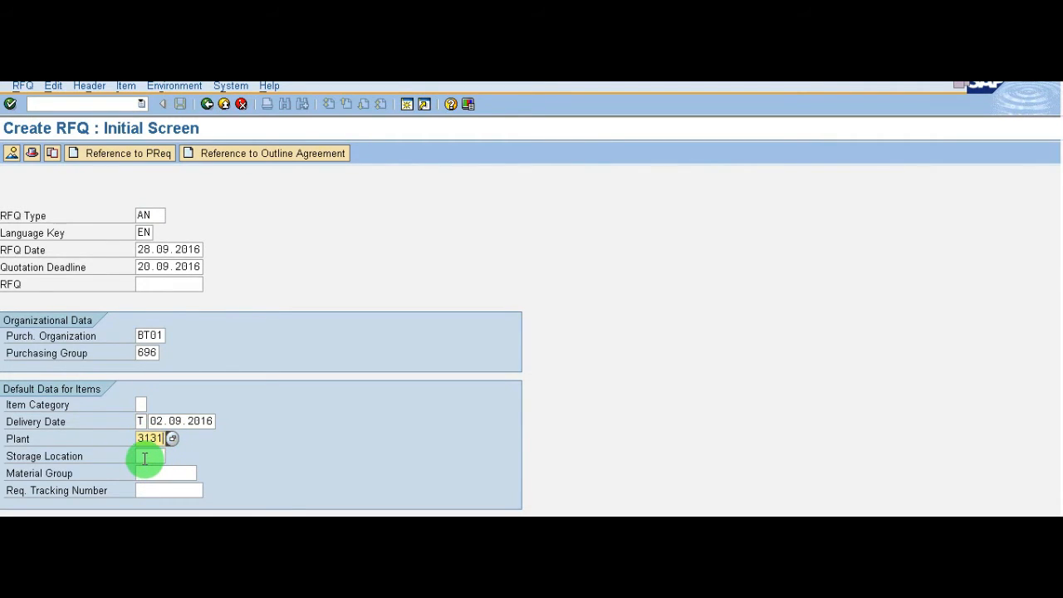
left_click(145, 457)
type("0001")
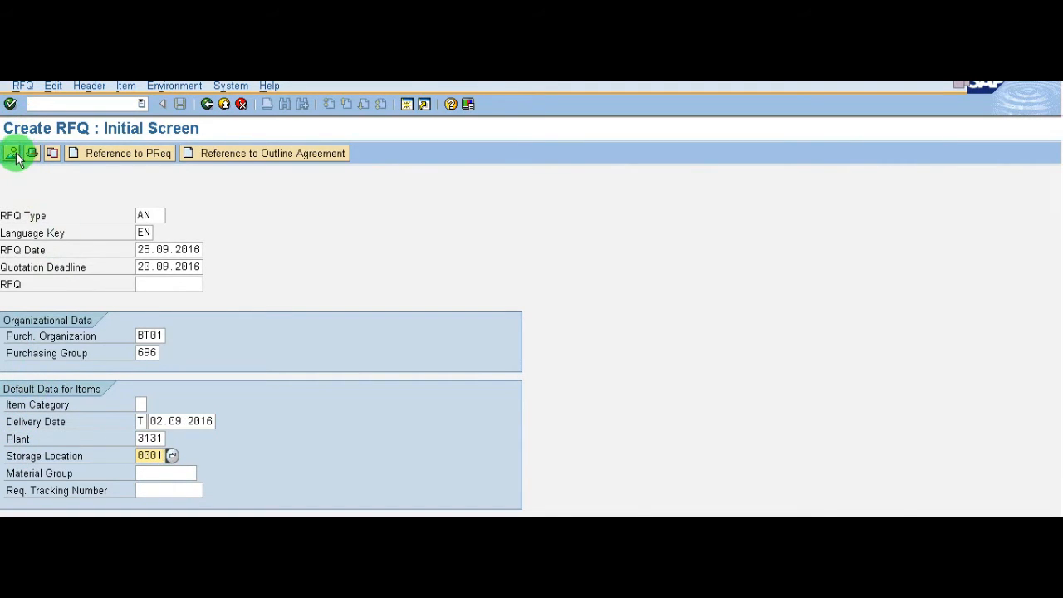
left_click(11, 103)
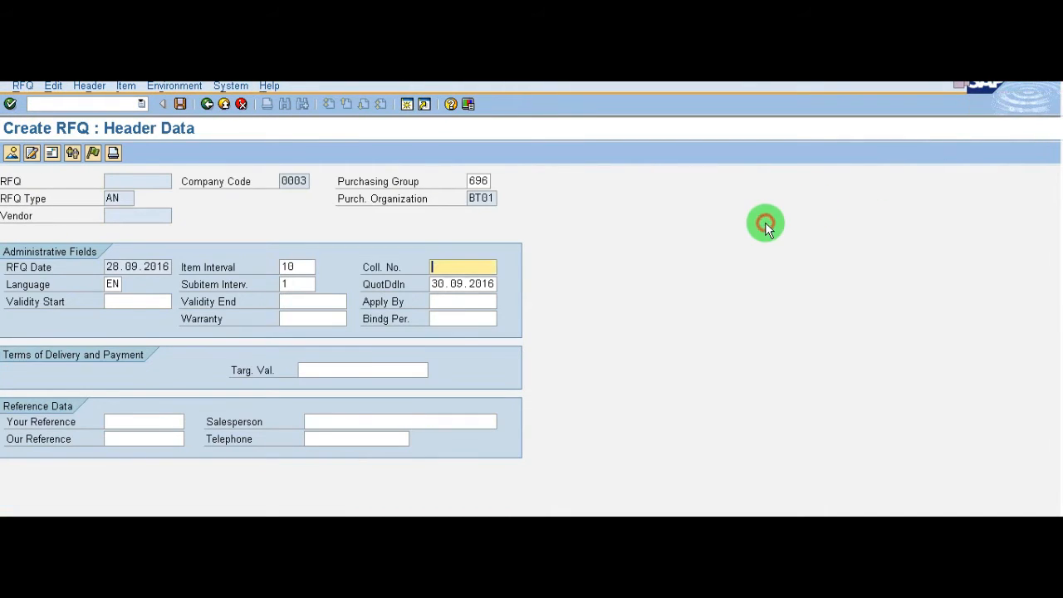
Step: Enter collective number 1234 in the RFQ header and set its validity from 29.09.2016 to 29.10.2016
left_click(491, 266)
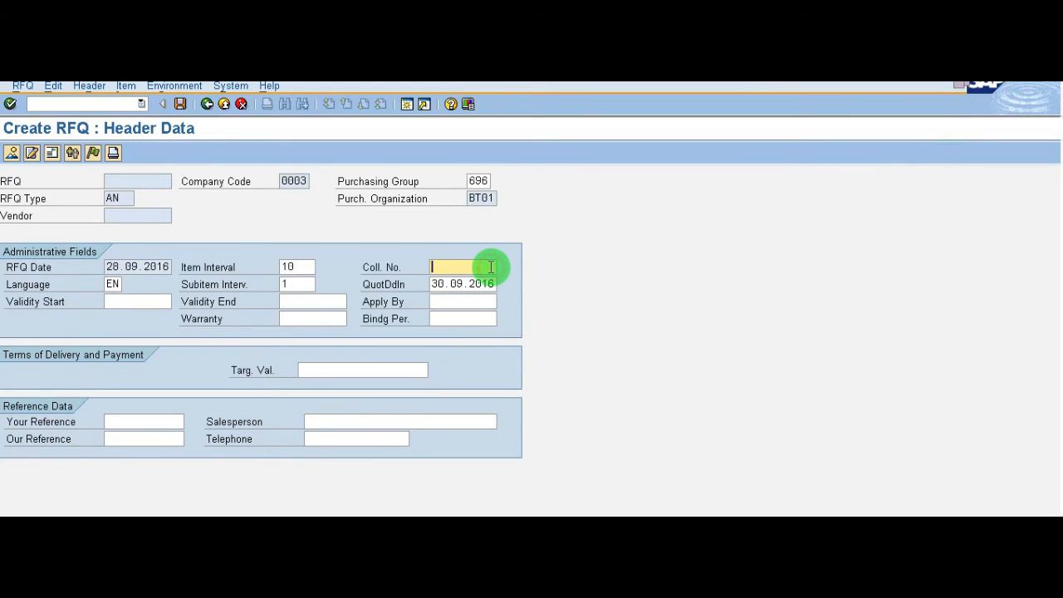
type("1234")
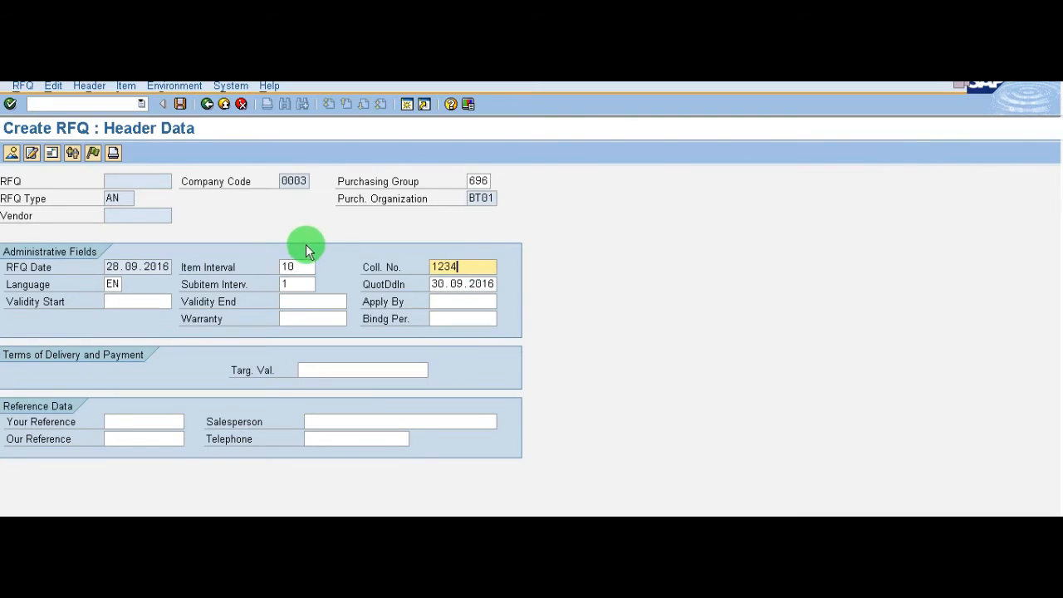
left_click(142, 300)
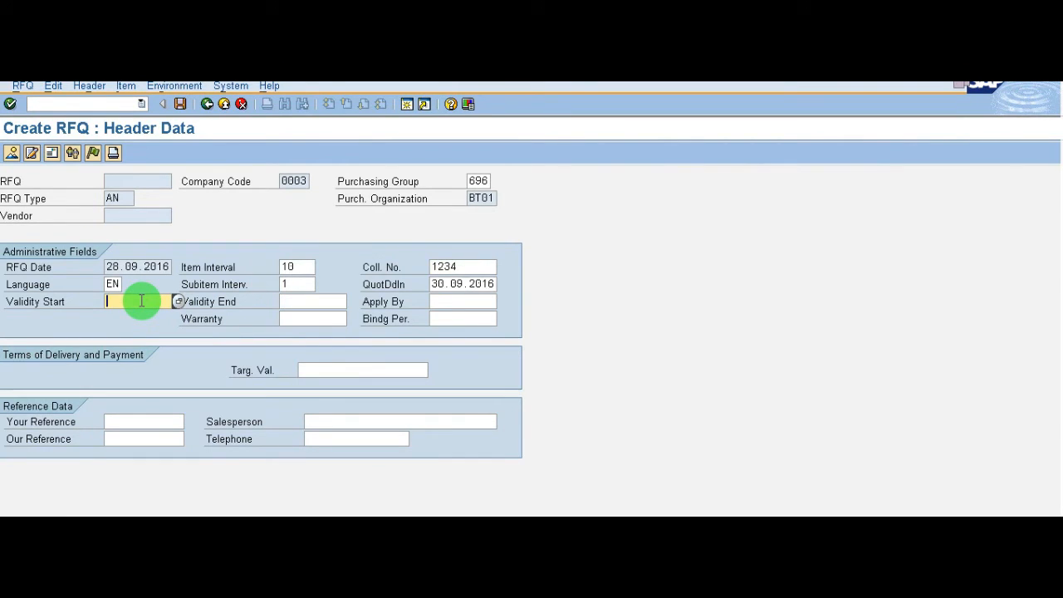
type("29.09.2016")
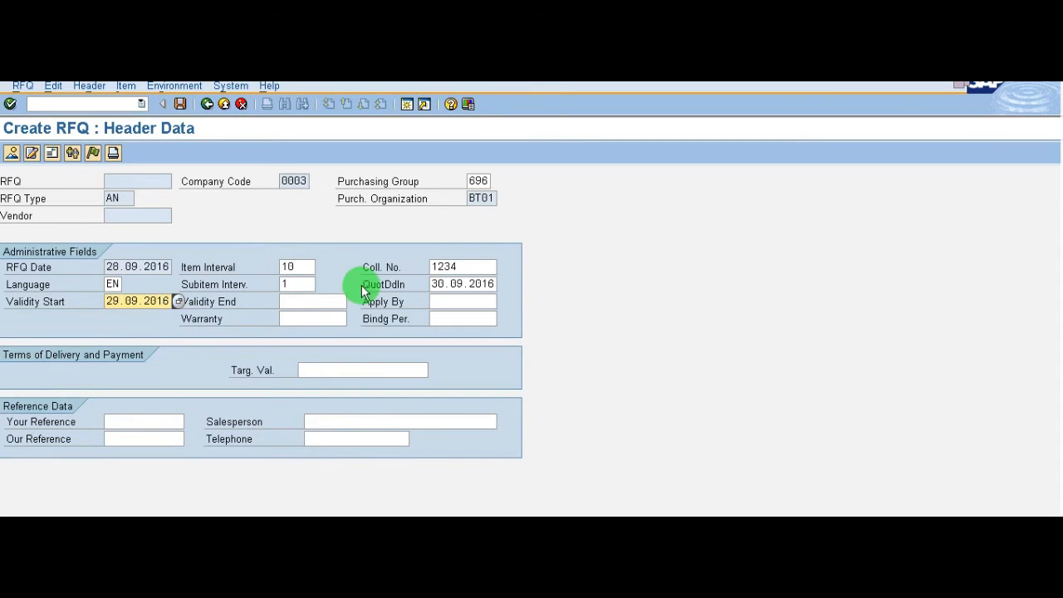
left_click(333, 301)
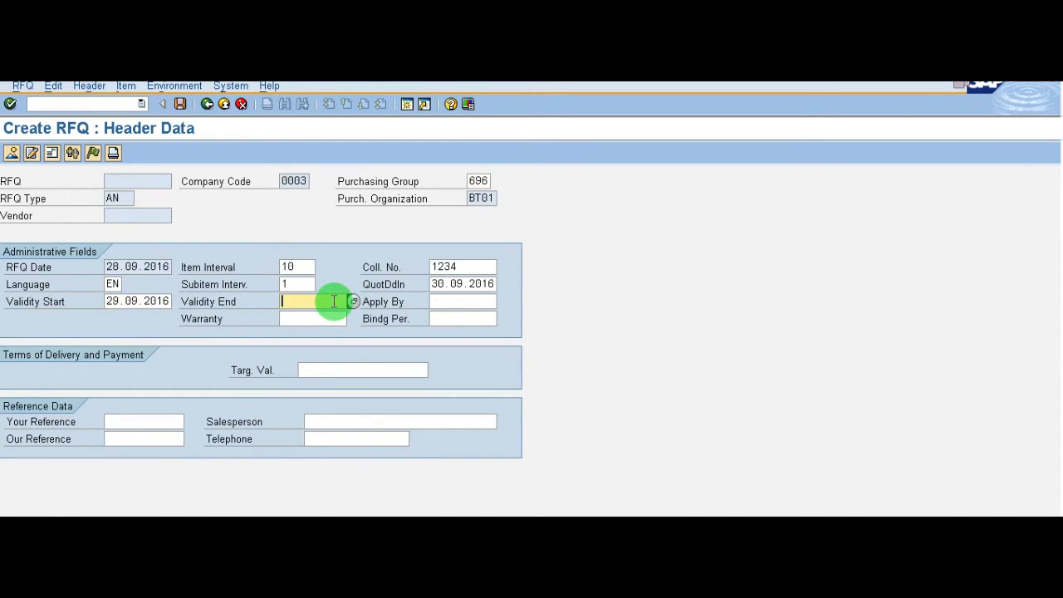
type("29.10.2016")
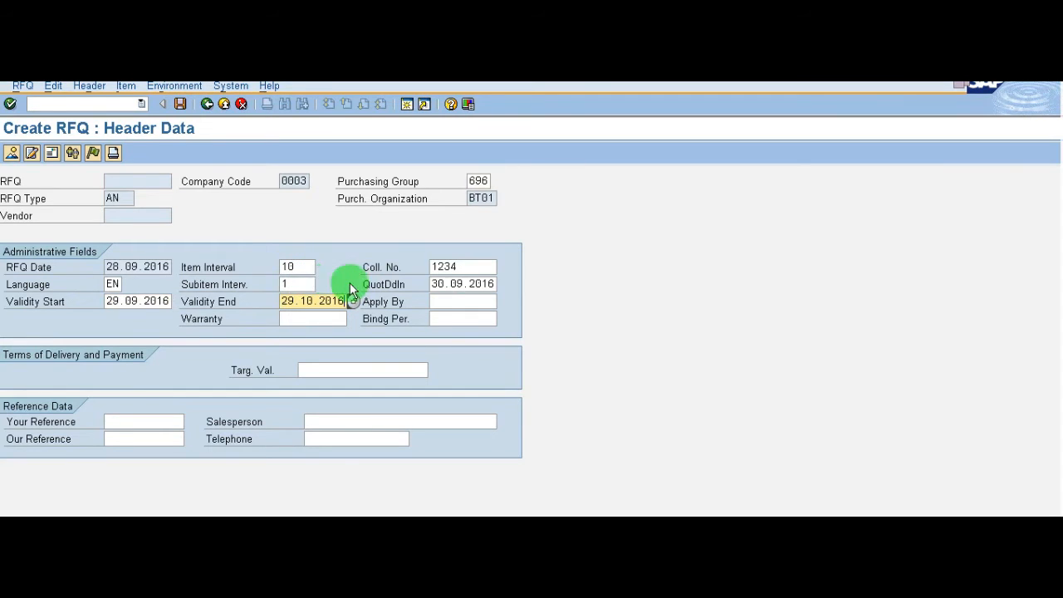
Step: Open the RFQ's vendor address and enter the vendor number of Bita Vendor to load its address data
left_click(102, 90)
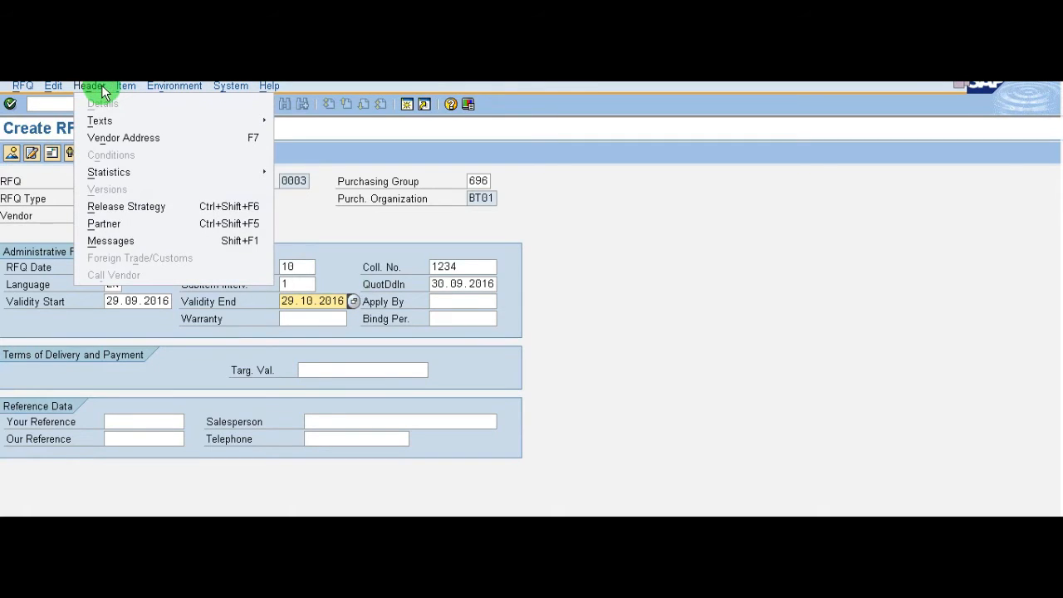
left_click(101, 137)
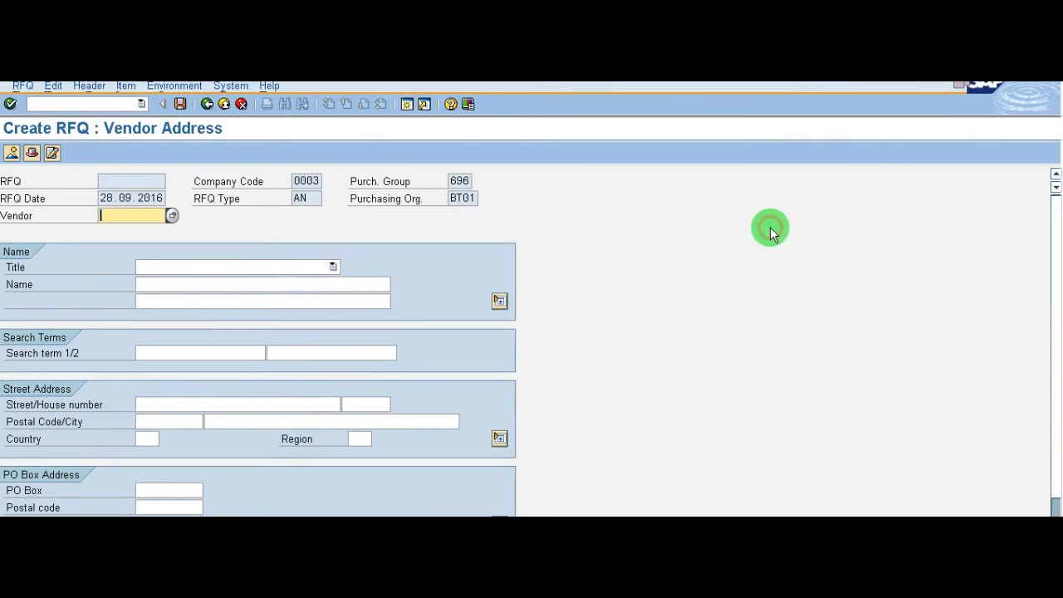
left_click(111, 216)
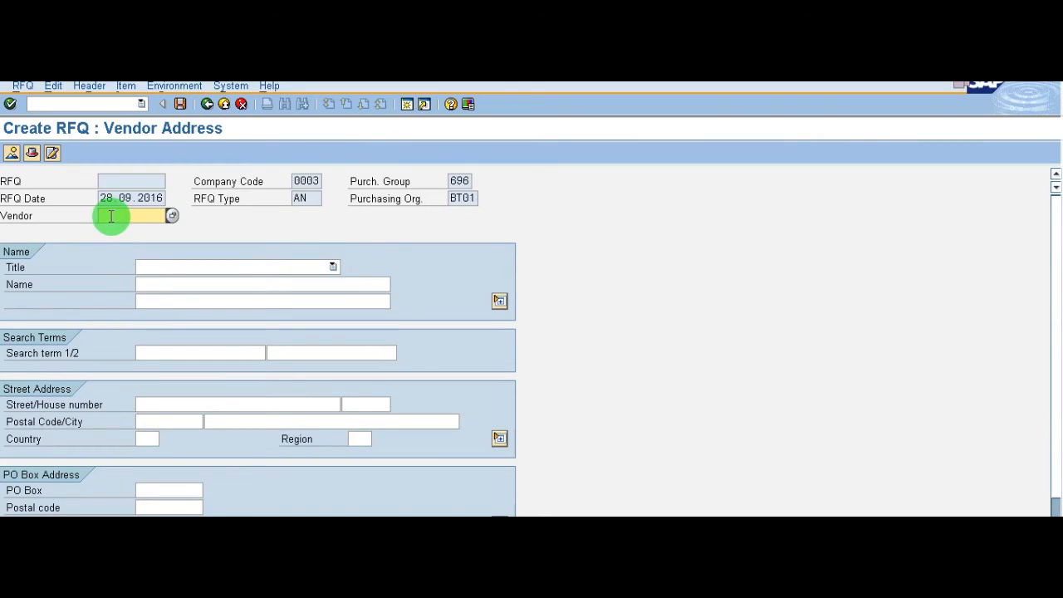
type("3000000")
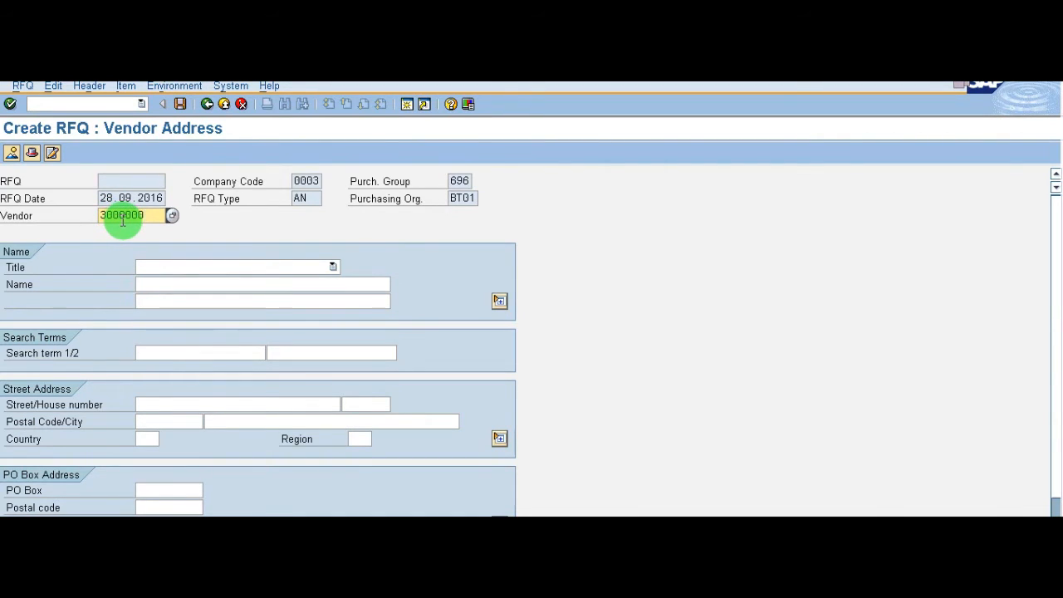
type("0")
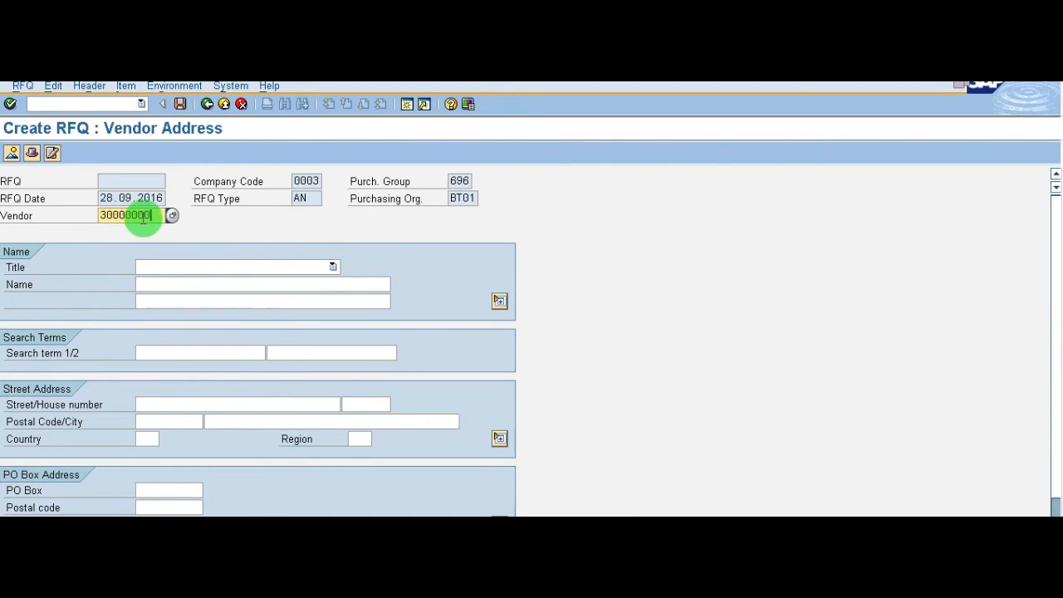
type("00")
key("Return")
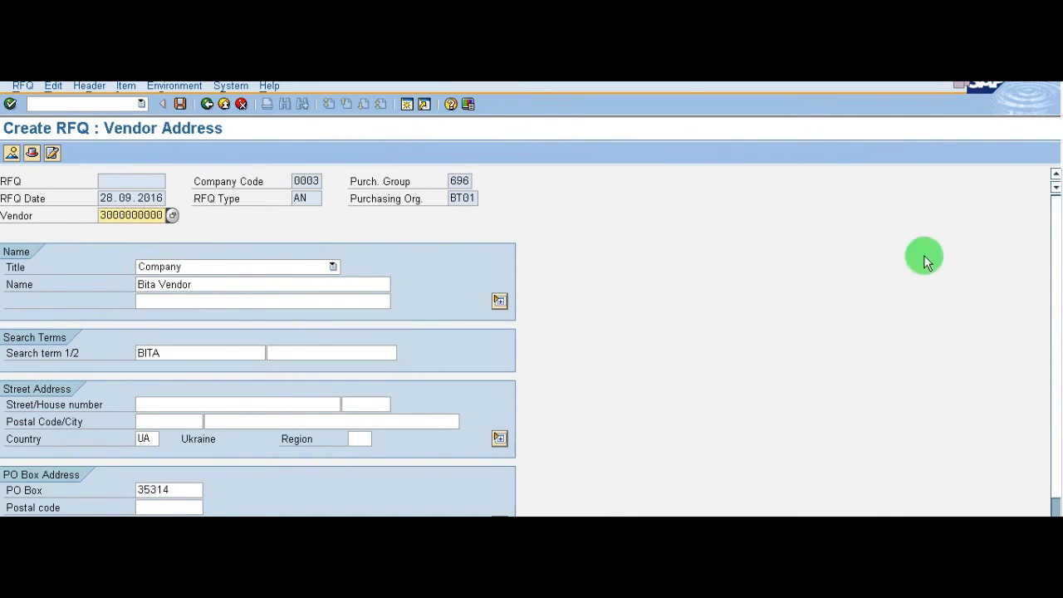
left_click(1055, 282)
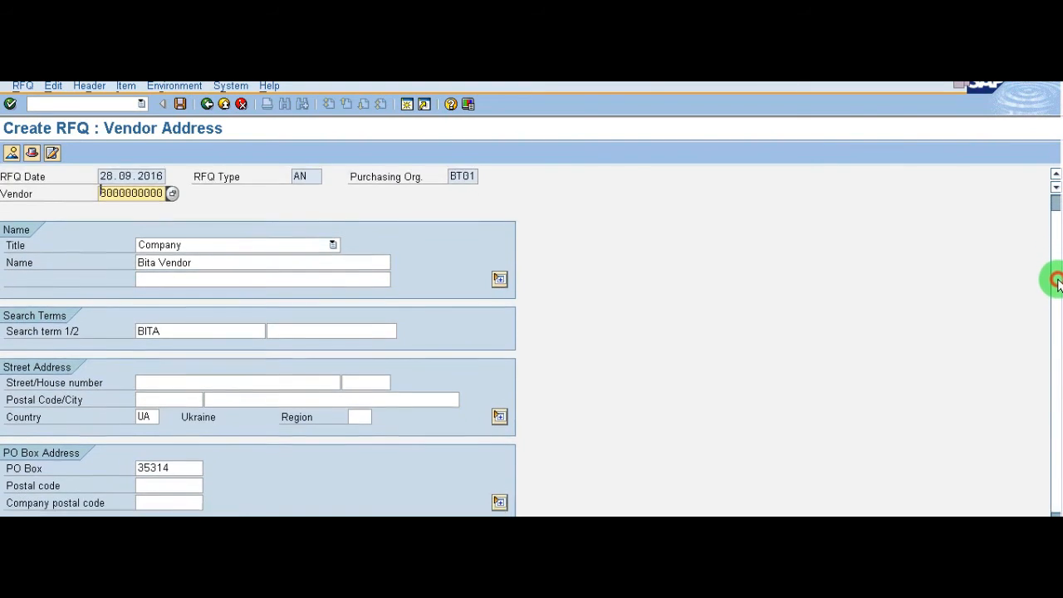
Step: Check the RFQ's vendor address and header data, and proceed to the item overview
left_click_drag(1055, 282, 1057, 361)
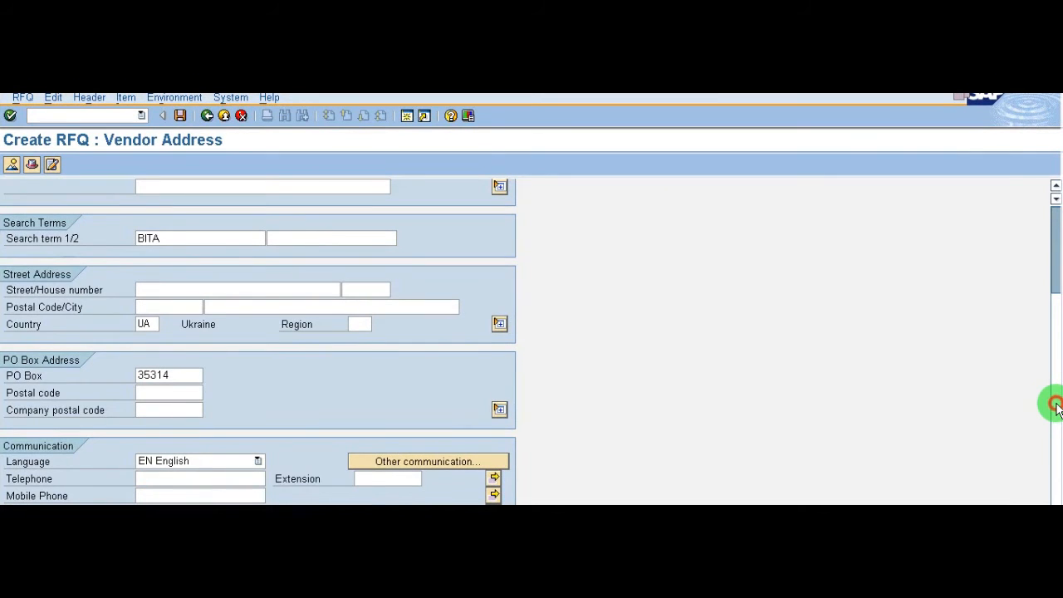
scroll(1055, 406, "up", 5)
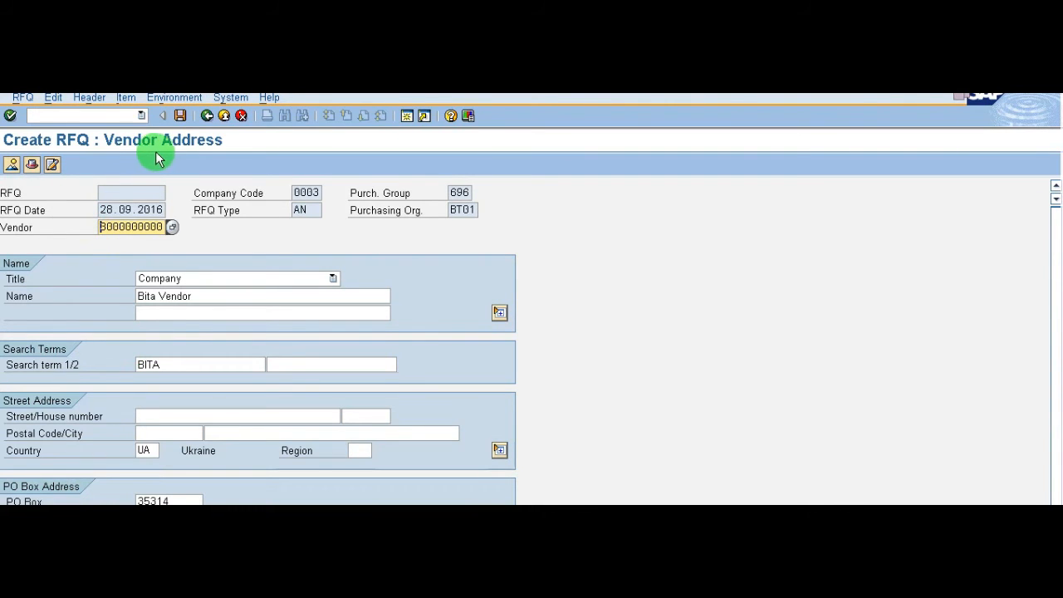
left_click(181, 116)
left_click(206, 177)
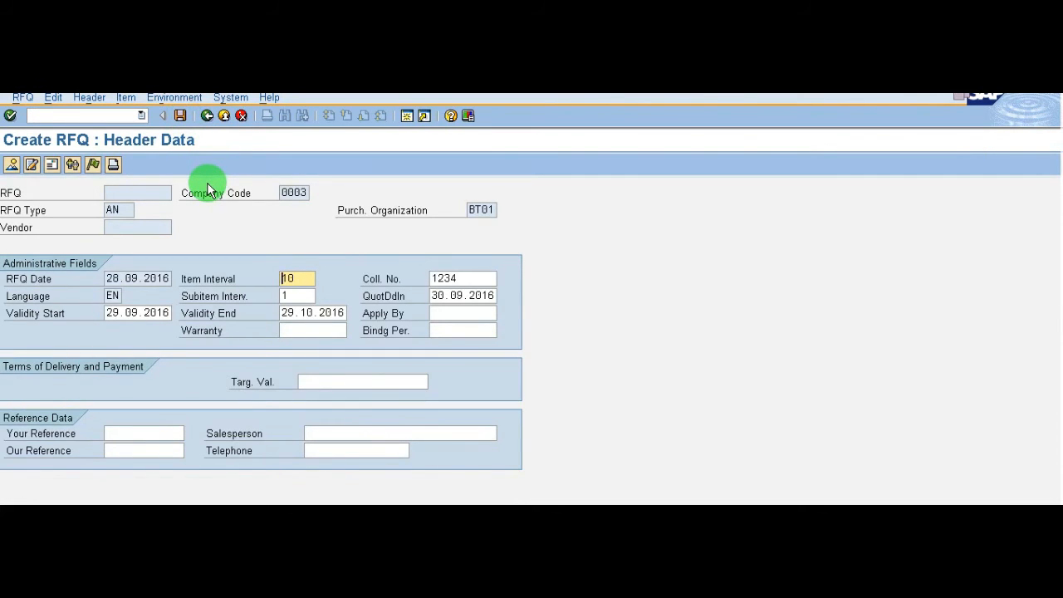
left_click(52, 166)
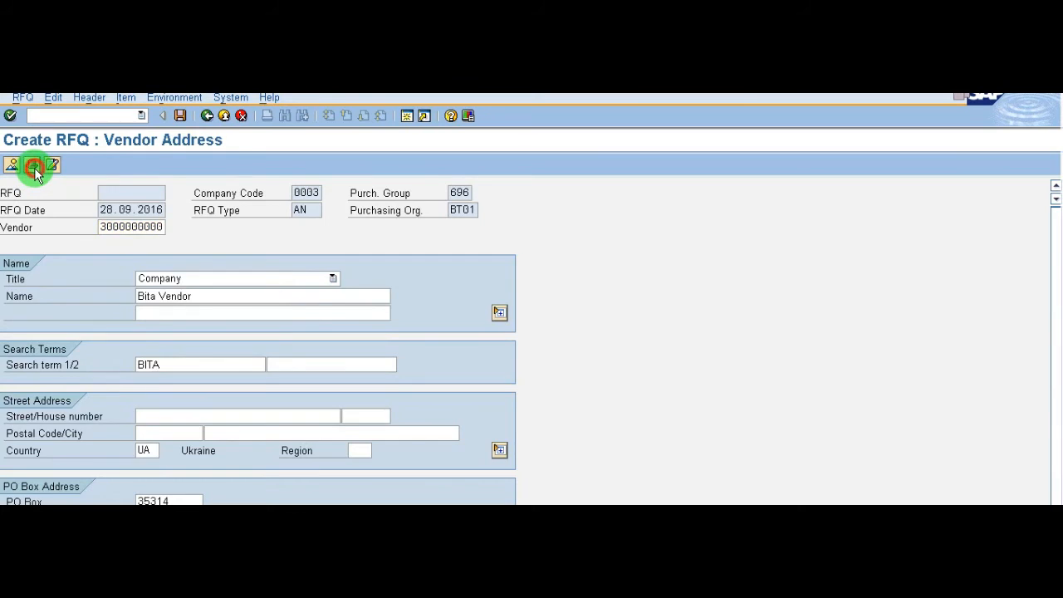
left_click(33, 167)
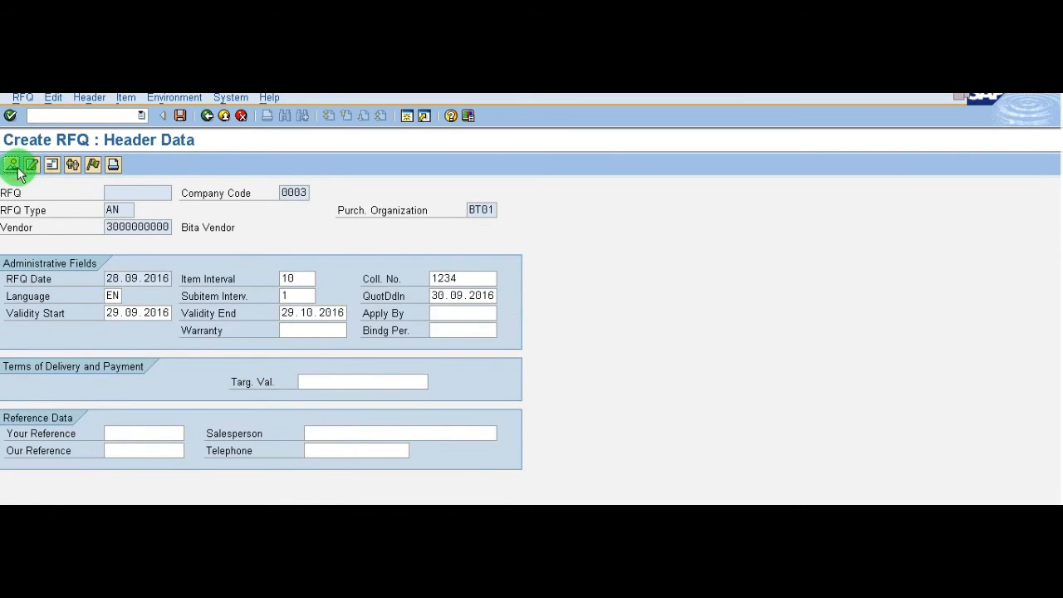
left_click(11, 171)
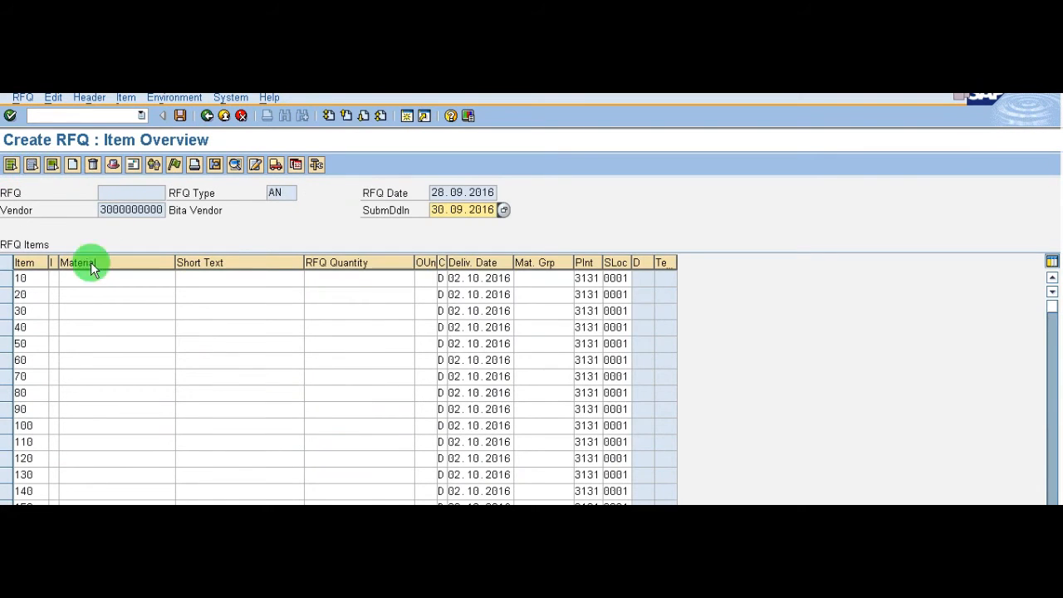
Step: Enter material BITA TEST MATERIAL with an RFQ quantity of 100 in item 10
left_click(92, 278)
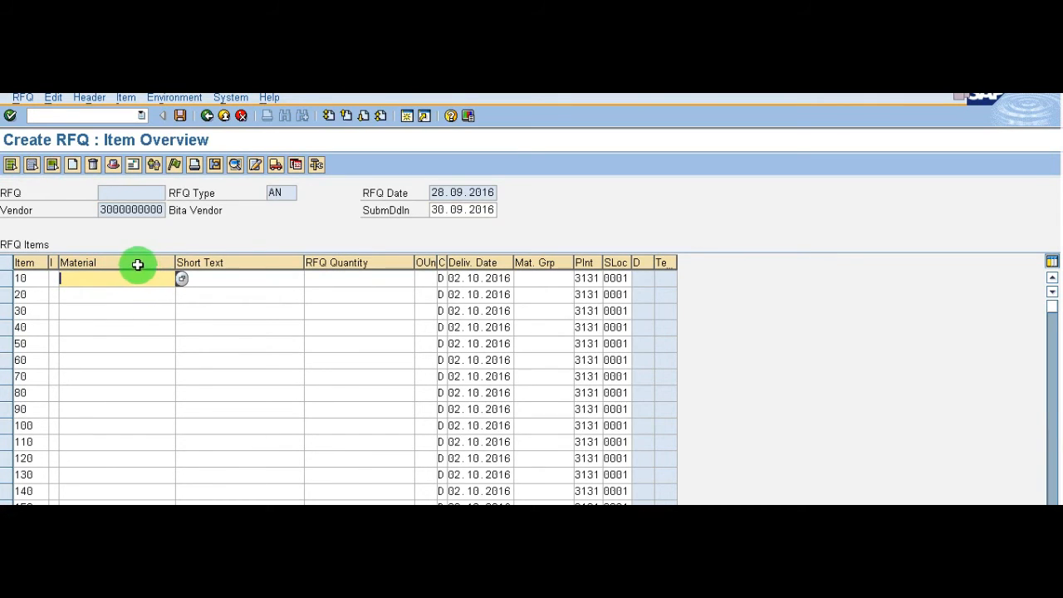
type("BITA")
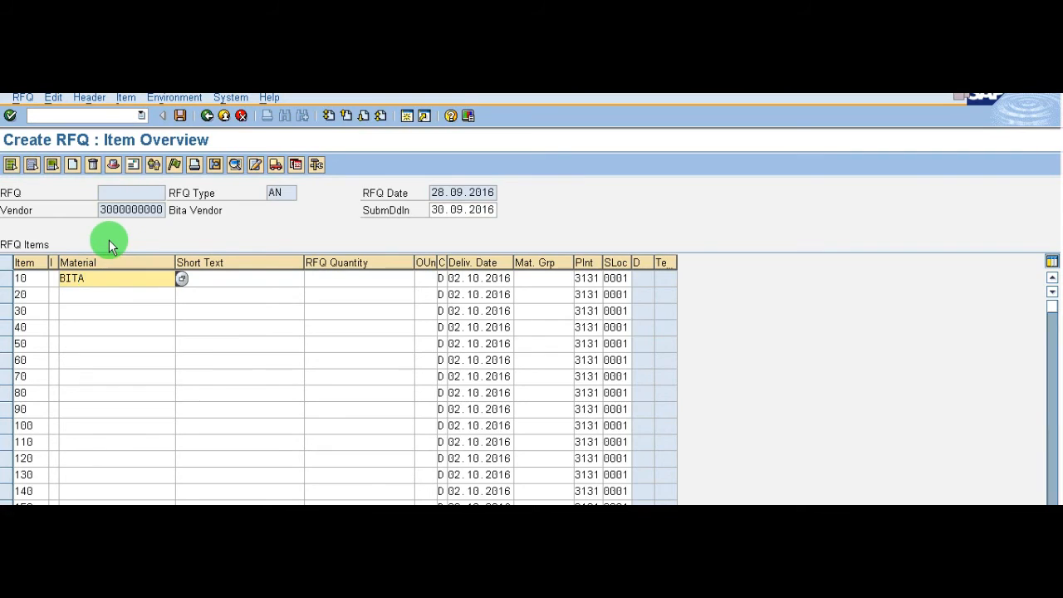
type(" TEST MATERIAL")
left_click(337, 276)
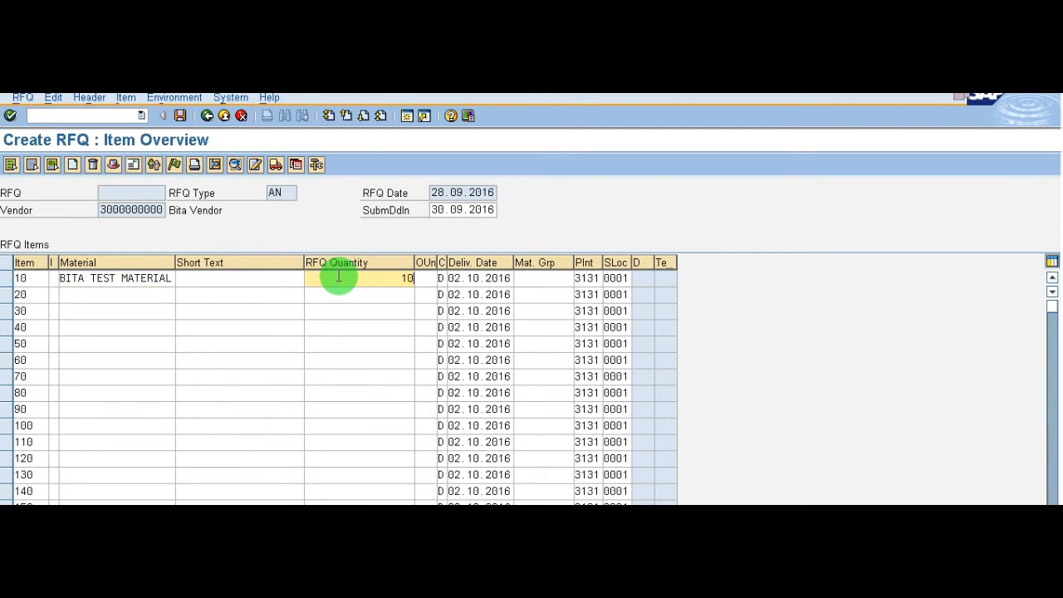
key("Return")
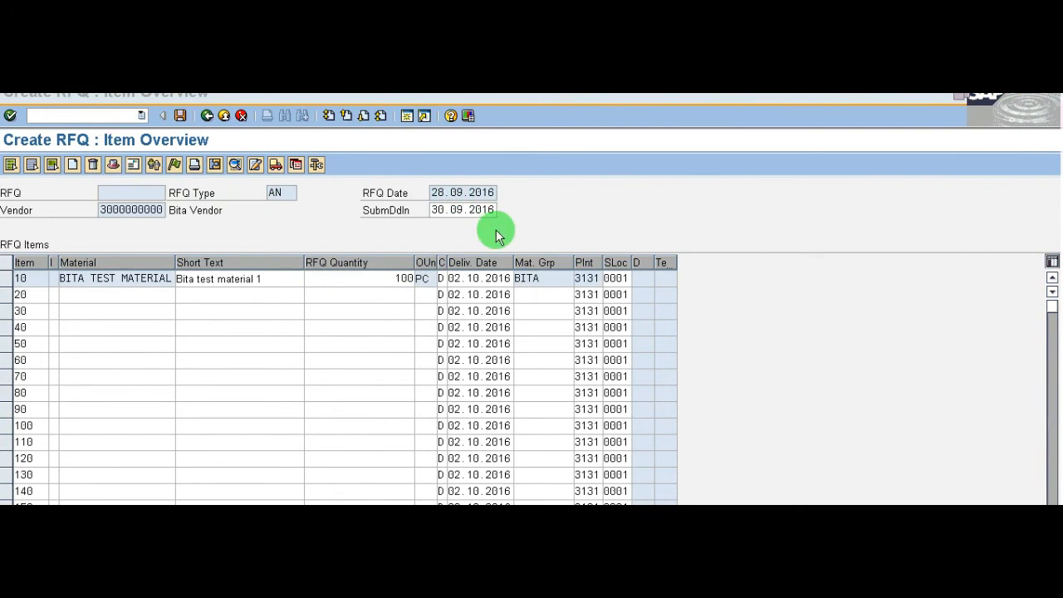
left_click(586, 234)
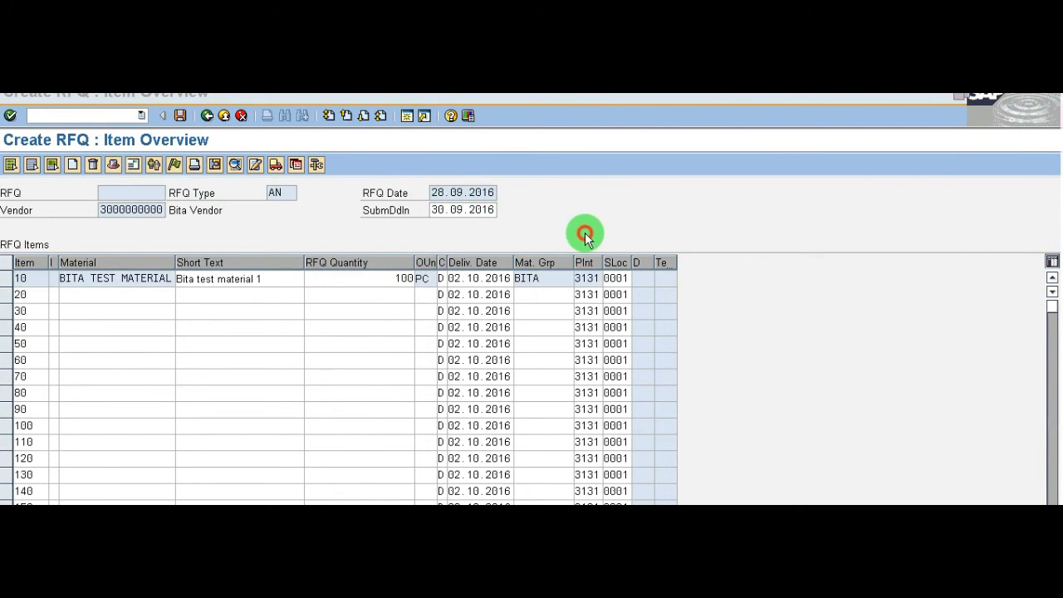
Step: Save the RFQ from its vendor address screen and leave RFQ creation for the SAP Easy Access screen
left_click(132, 165)
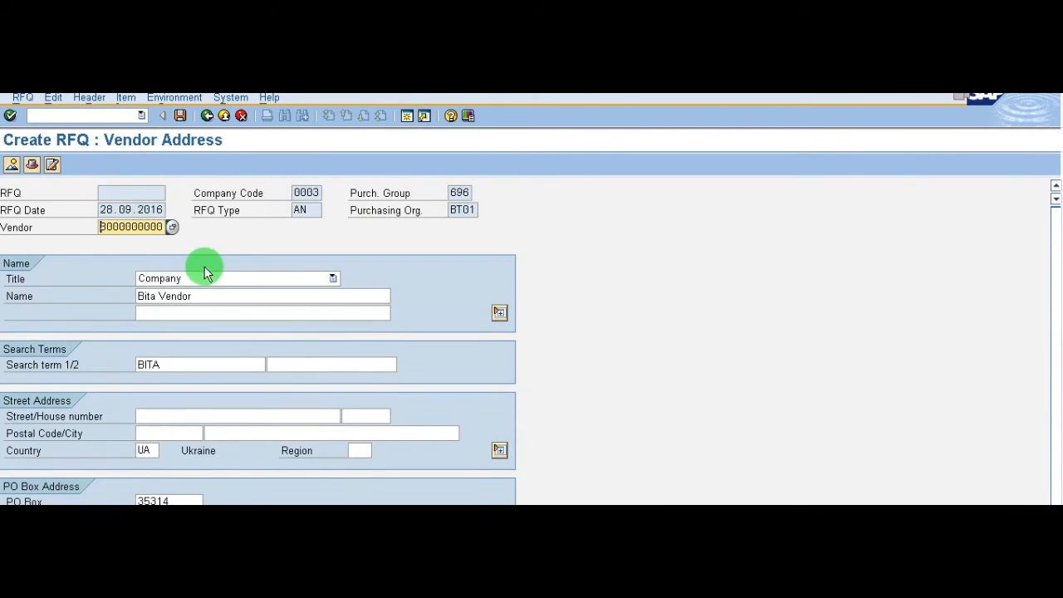
left_click(180, 116)
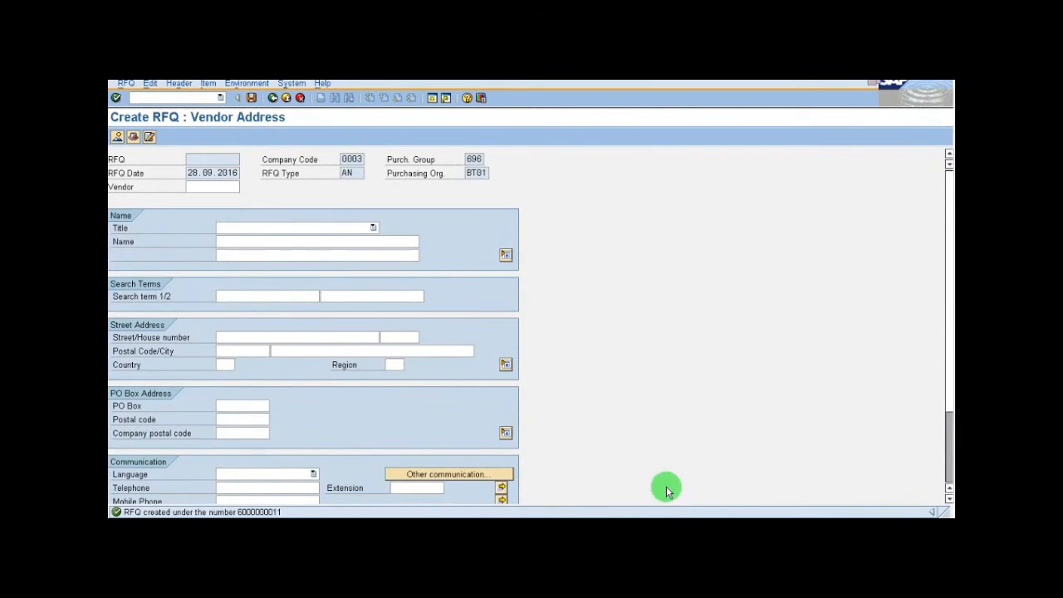
left_click(743, 300)
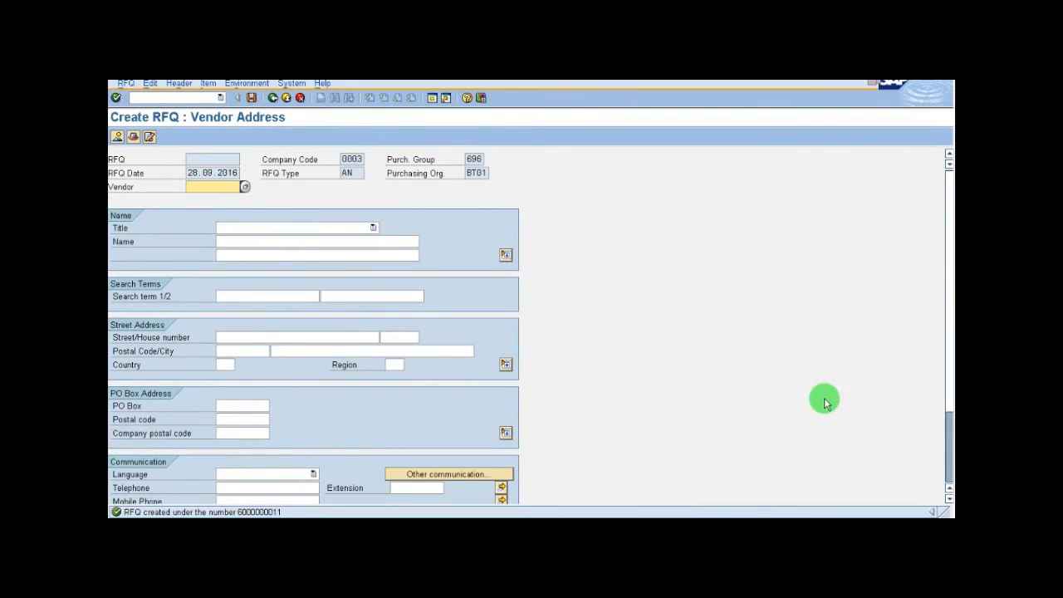
left_click(299, 98)
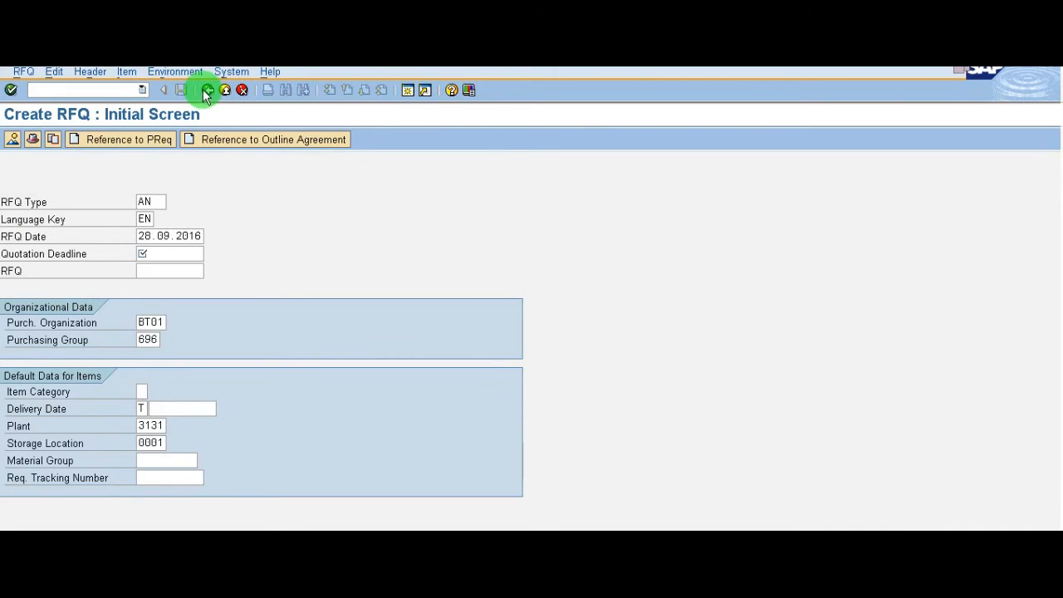
left_click(207, 91)
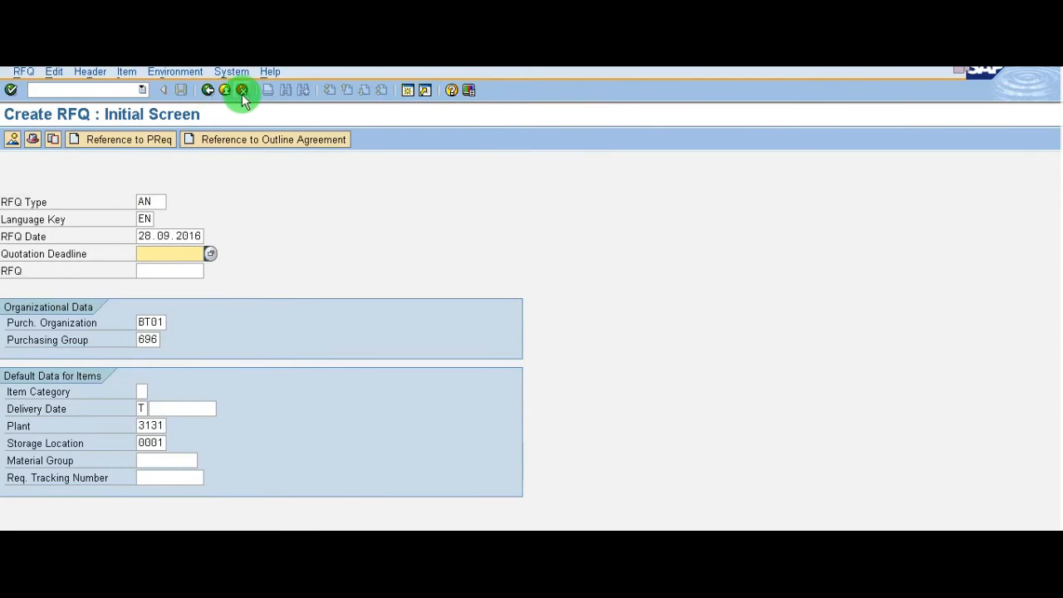
left_click(242, 91)
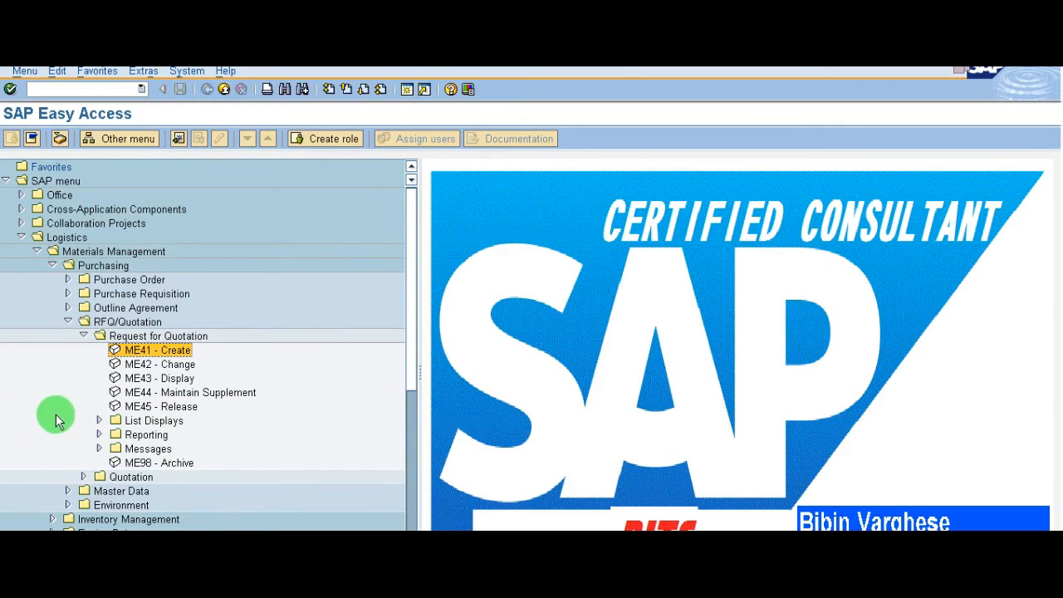
Step: Start quotation maintenance with ME47 and open the item overview of the newly created RFQ
left_click(84, 337)
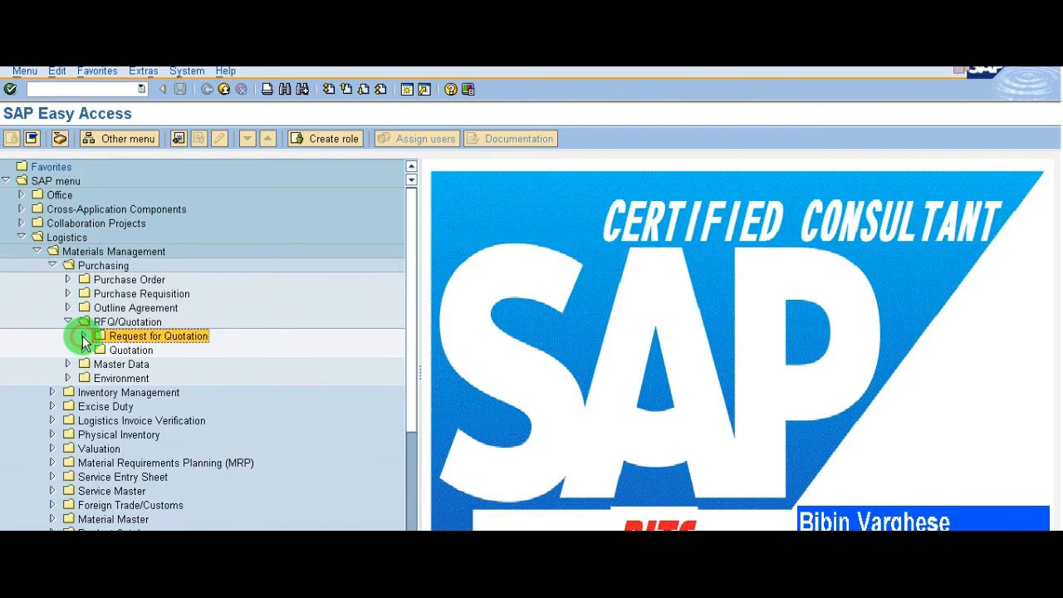
left_click(83, 349)
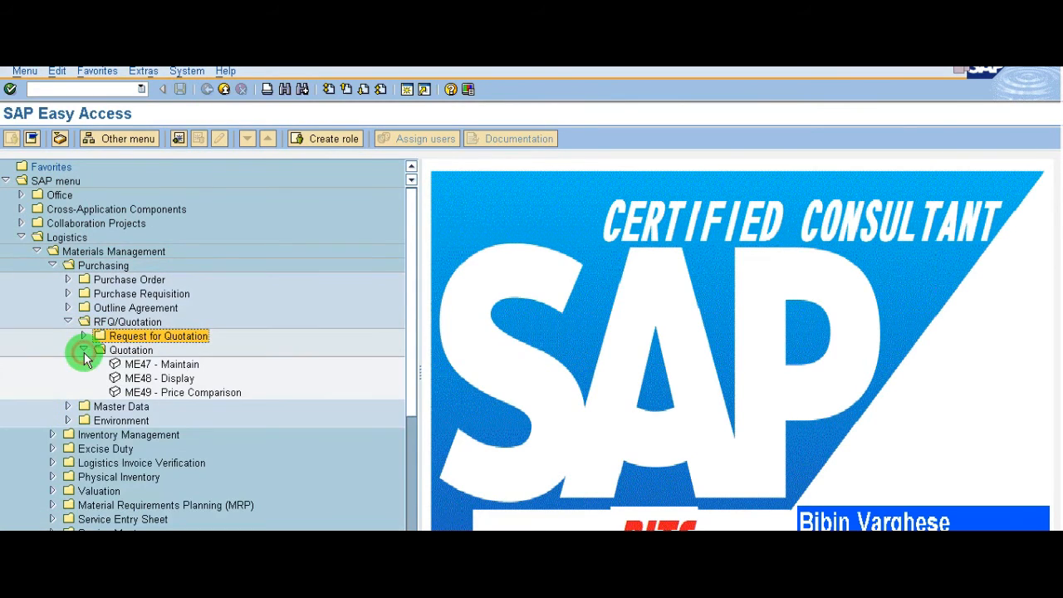
left_click(146, 365)
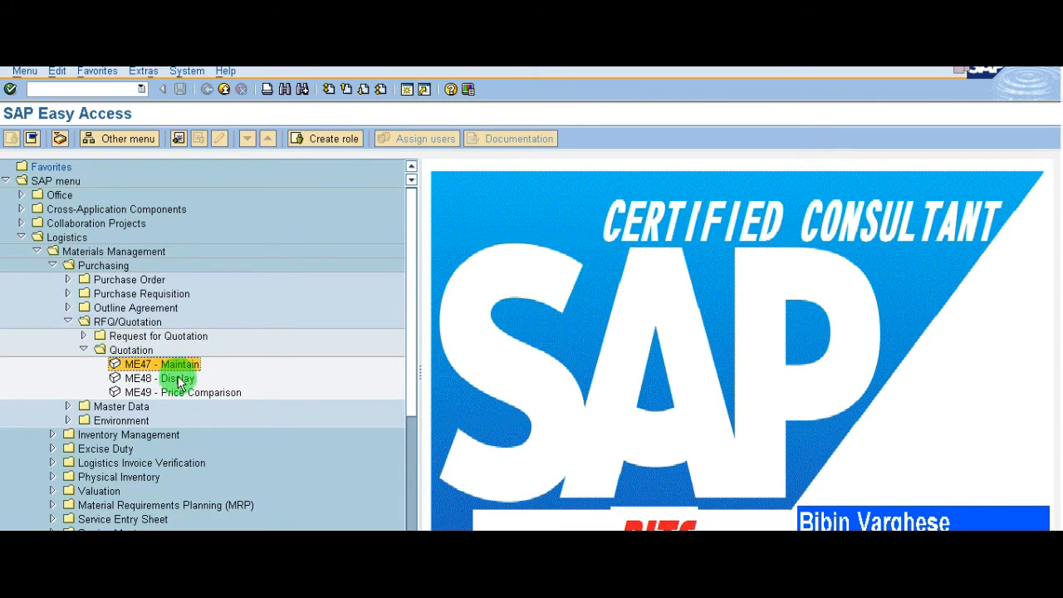
left_click(87, 89)
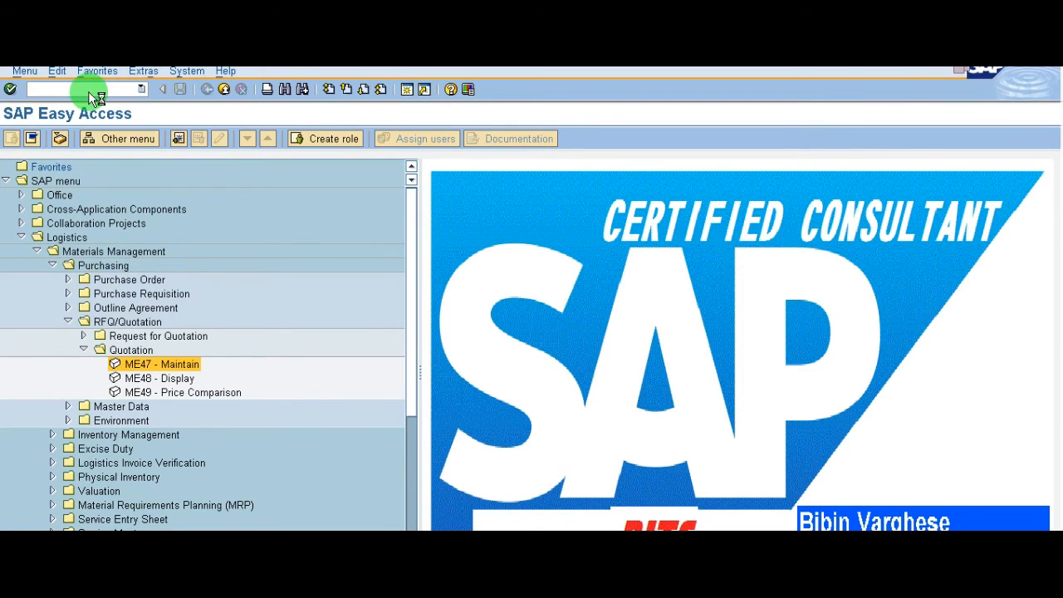
key("Return")
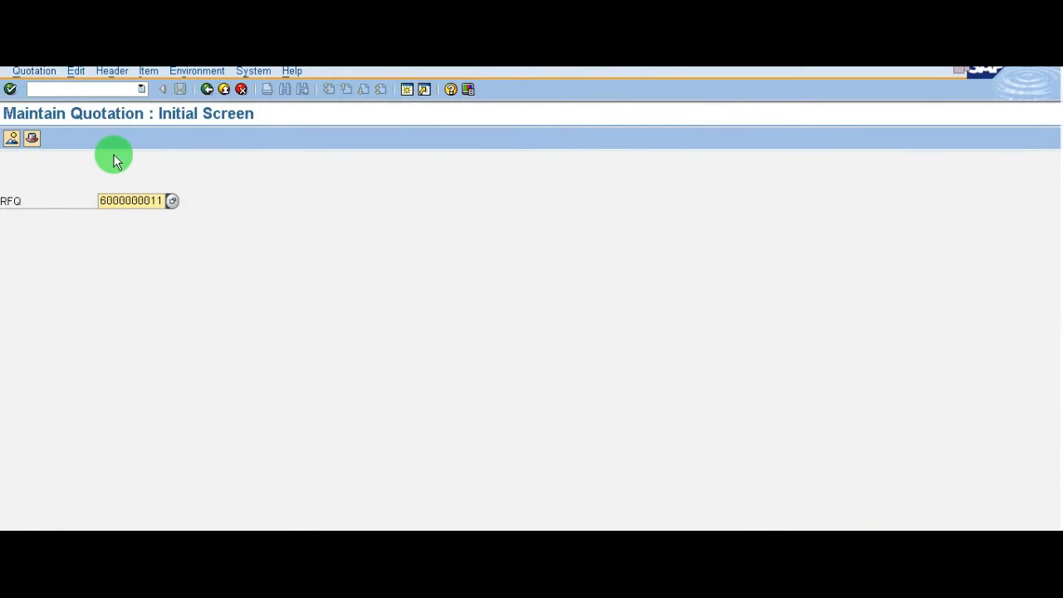
key("Return")
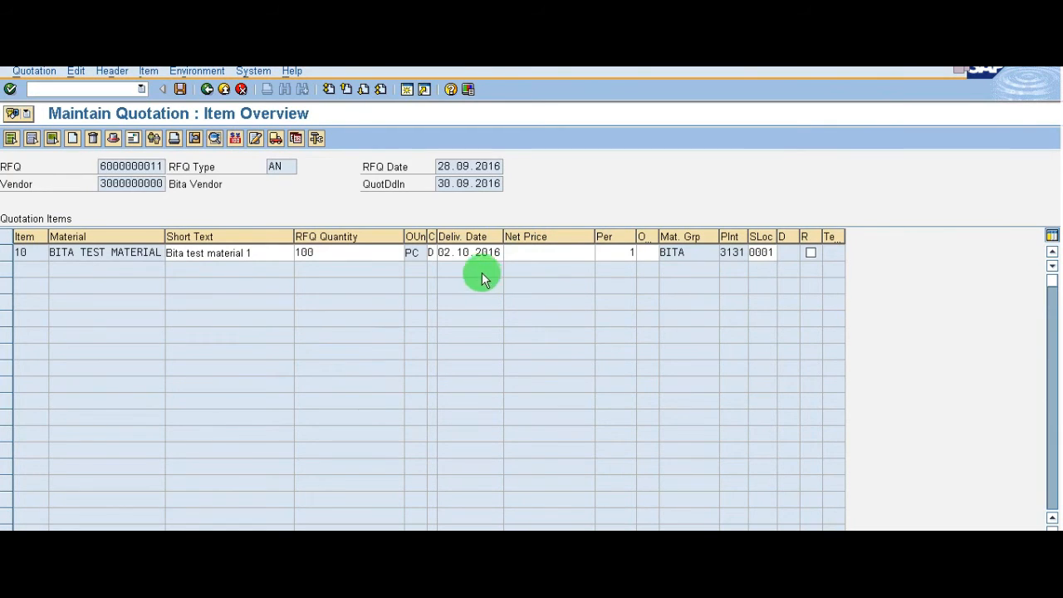
Step: Set item 10's delivery date to 03.10.2016 and net price to 1000, save the quotation and exit its maintenance
left_click(444, 253)
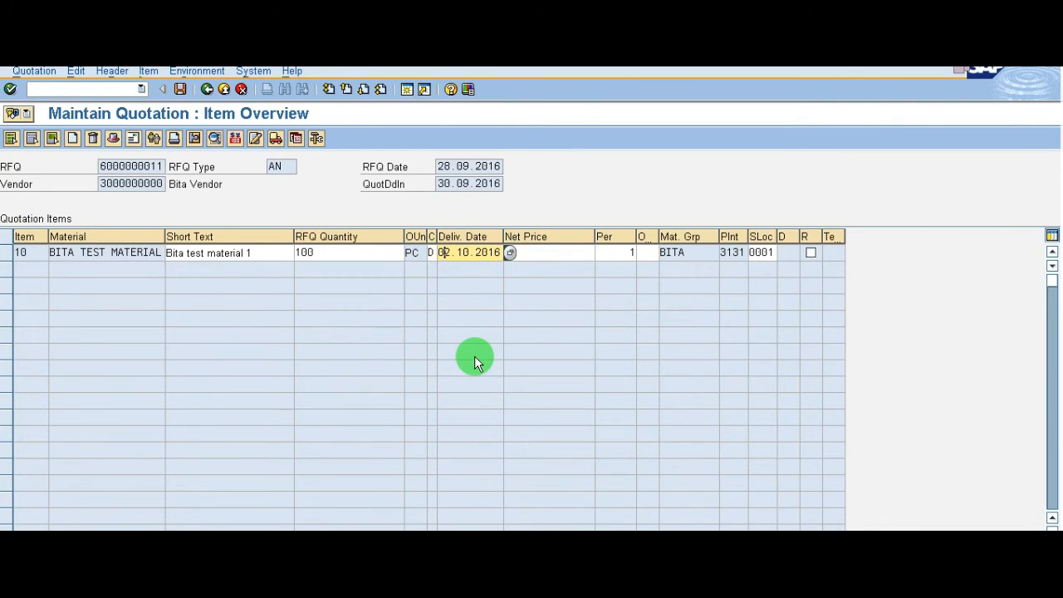
key("Delete")
key("Delete")
type("03")
left_click(580, 251)
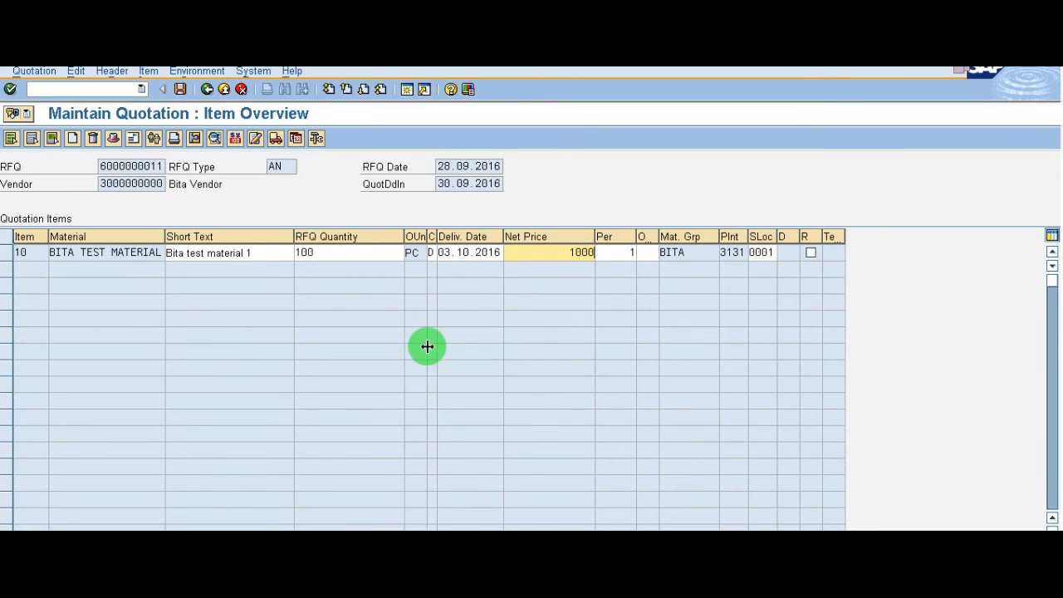
left_click(10, 252)
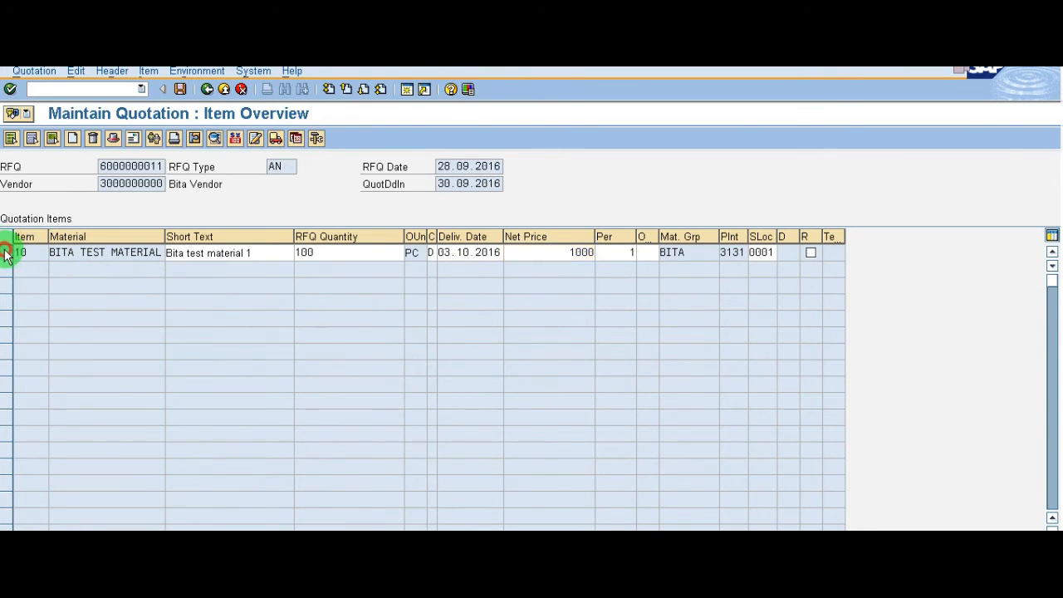
left_click(233, 138)
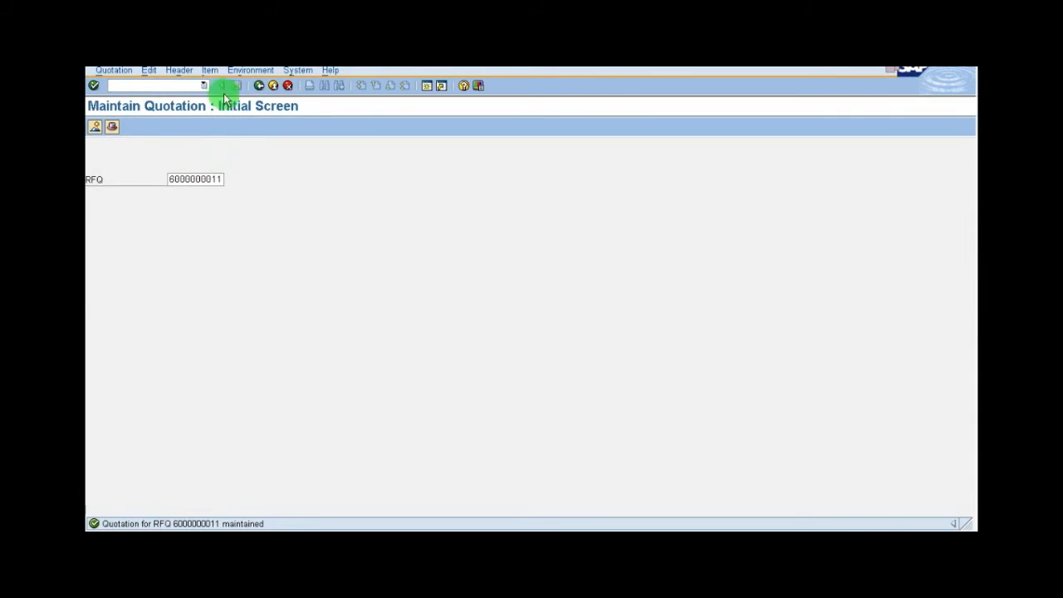
left_click(259, 86)
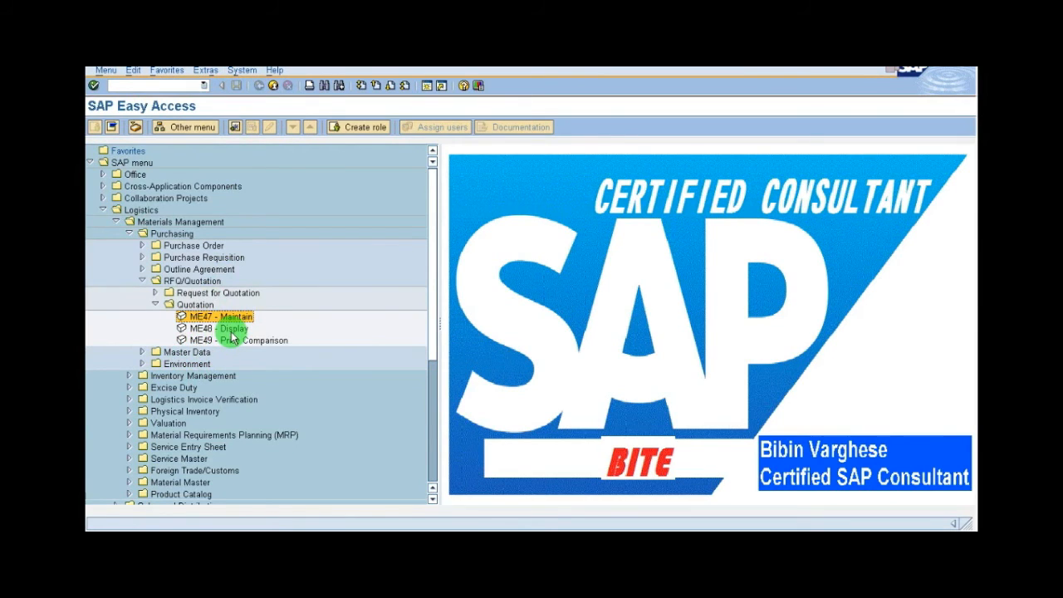
Step: Run the ME49 price comparison list for collective RFQ 1234, review the quotation's price and rank, and exit
left_click(234, 340)
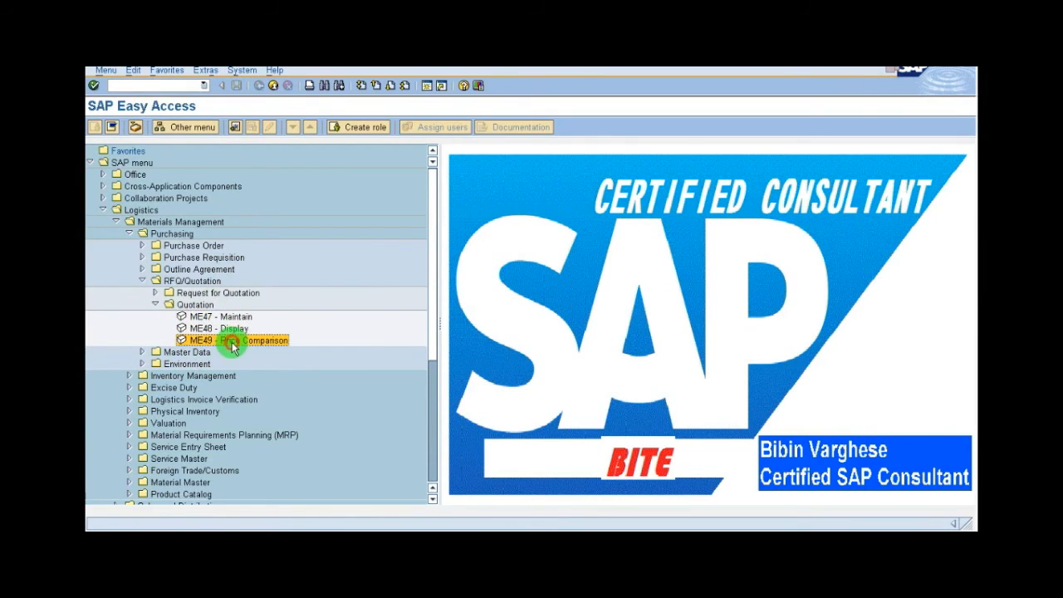
left_click(144, 86)
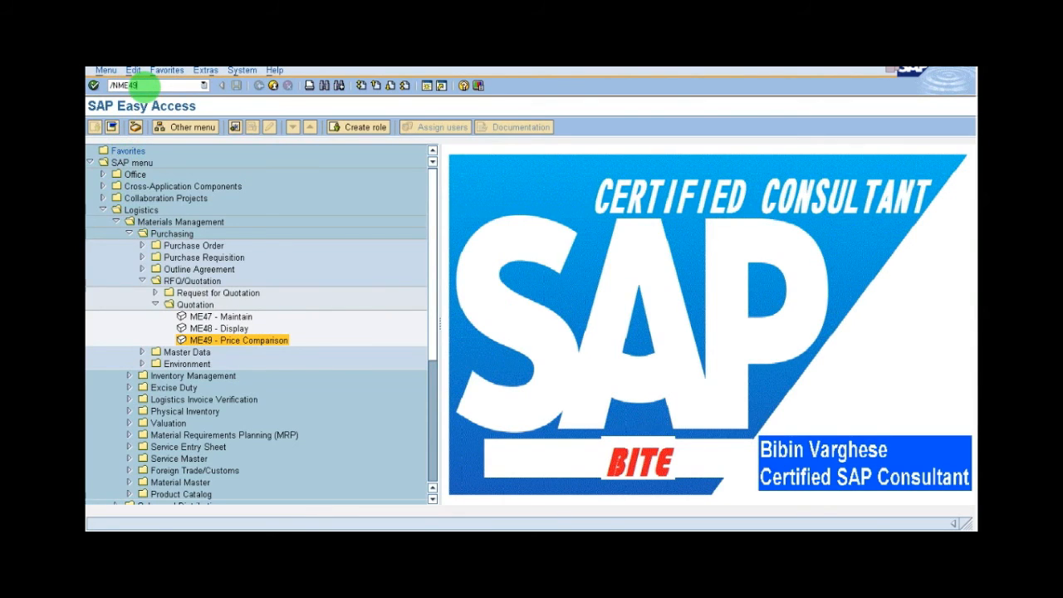
key("Return")
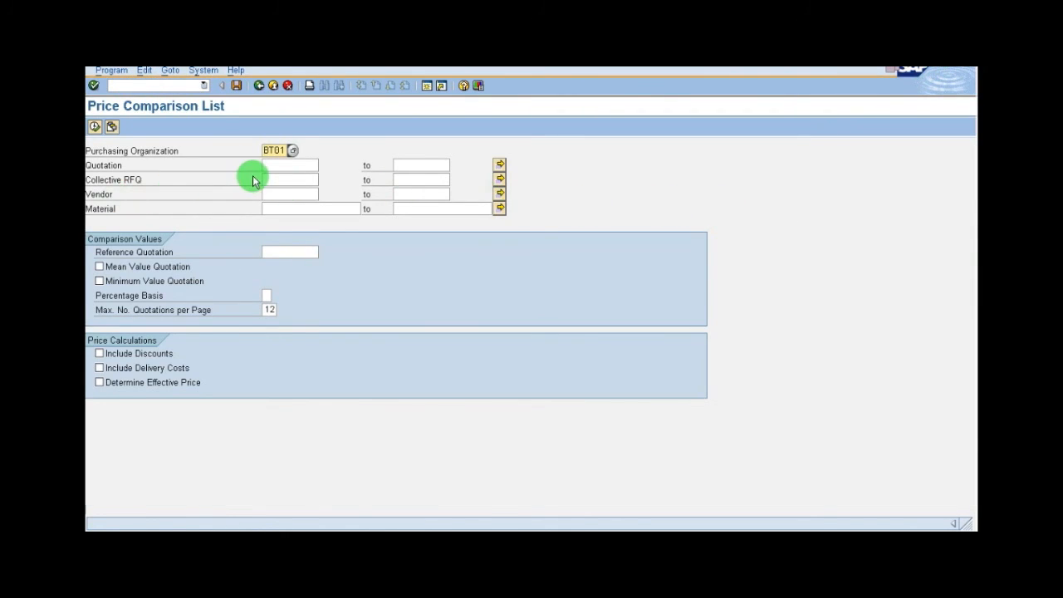
left_click(289, 183)
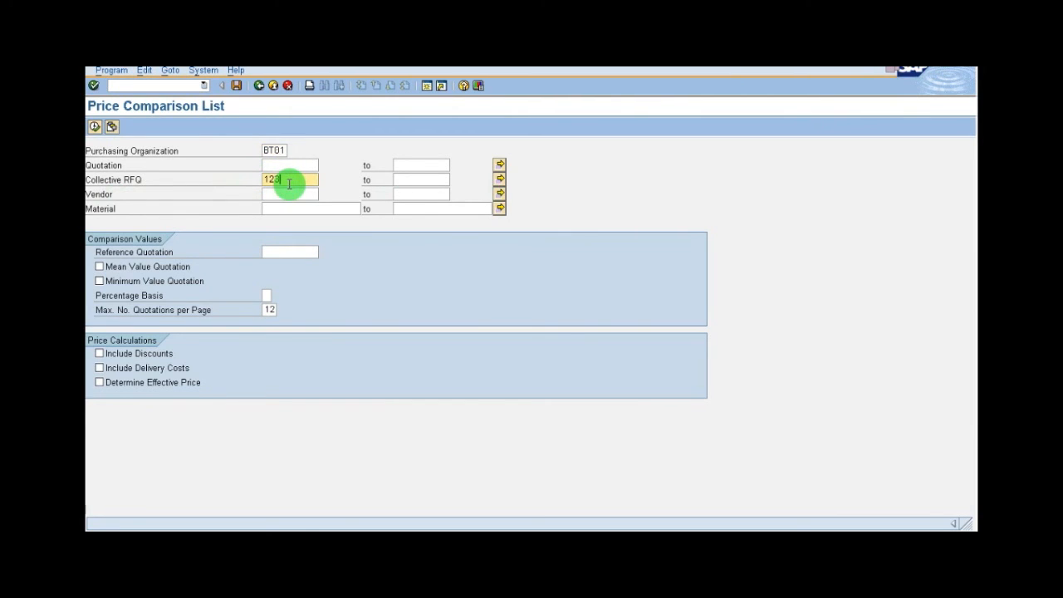
left_click(94, 129)
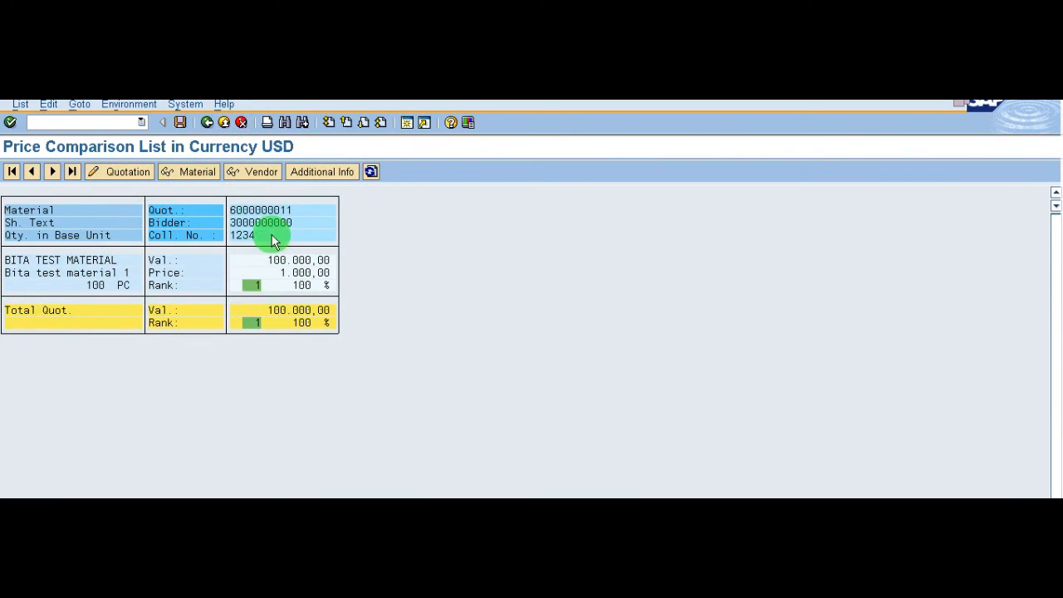
left_click(242, 123)
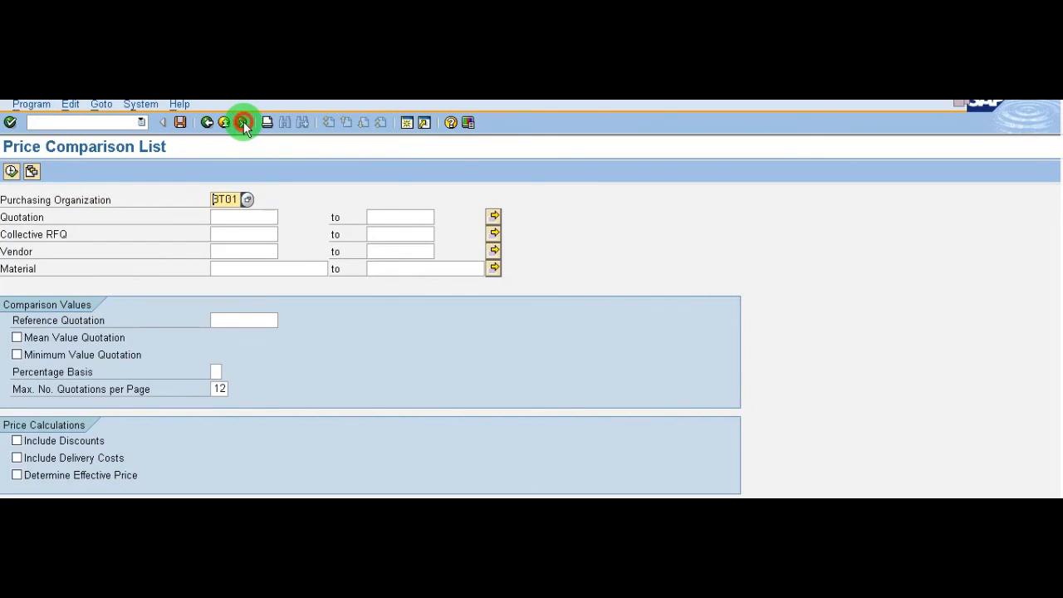
left_click(242, 123)
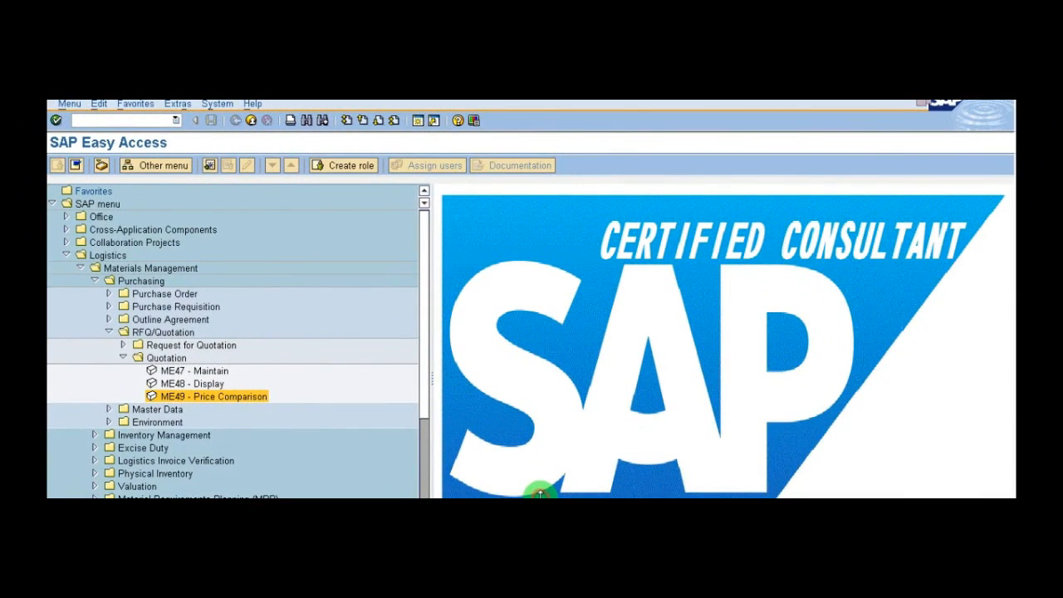
Step: Display the RFQ's quotation with ME48, then switch it to maintenance and open its item overview
left_click(189, 384)
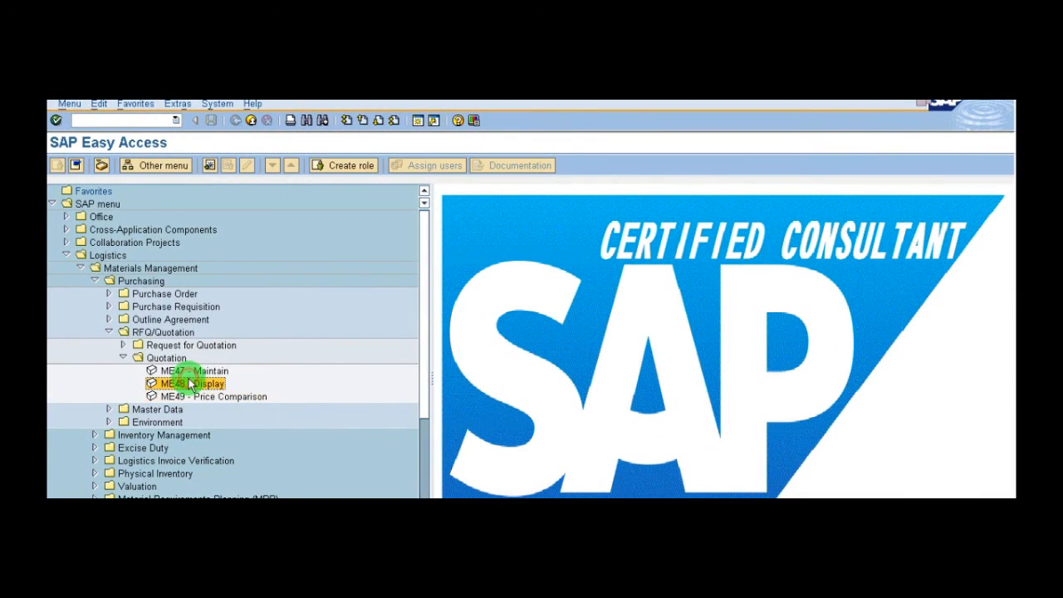
double_click(188, 384)
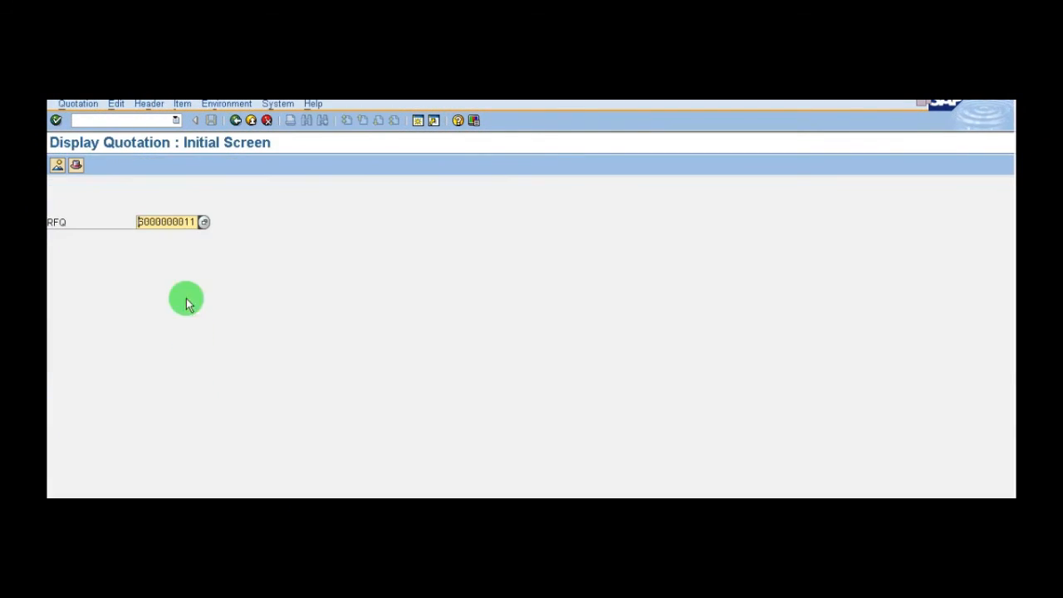
left_click(56, 167)
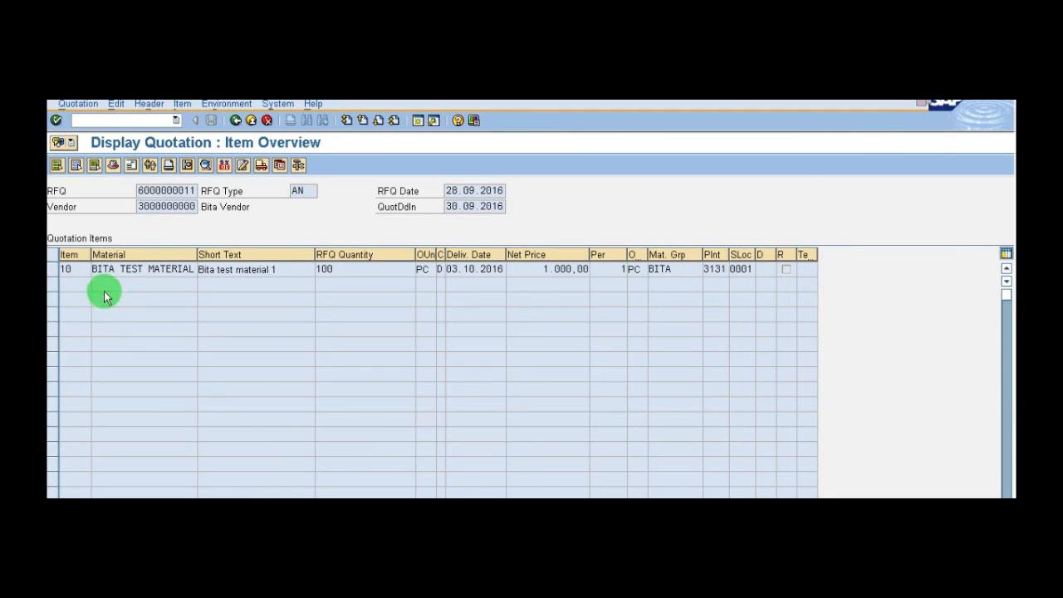
left_click(76, 107)
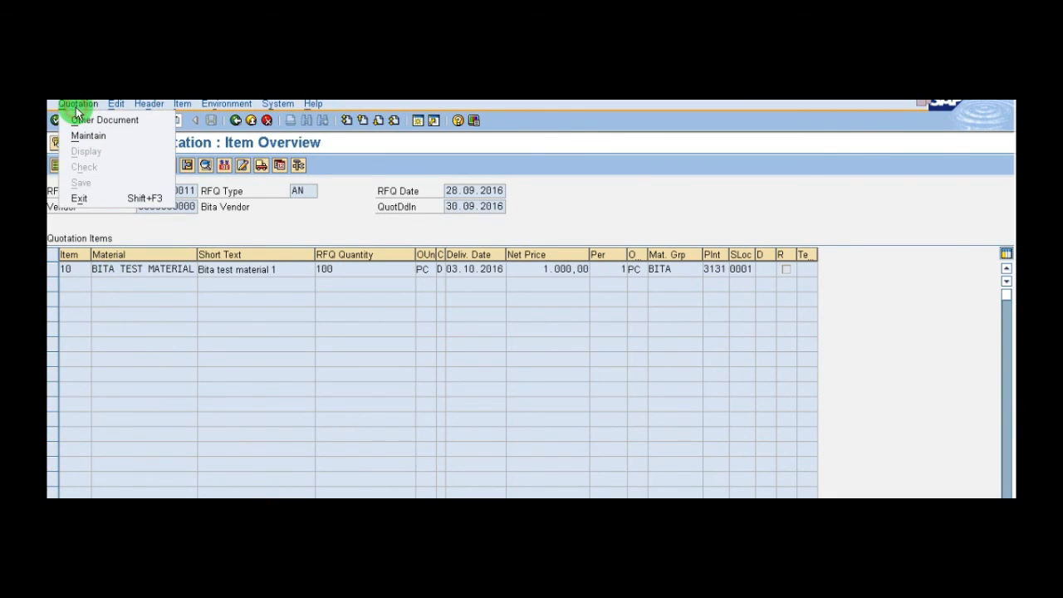
left_click(93, 135)
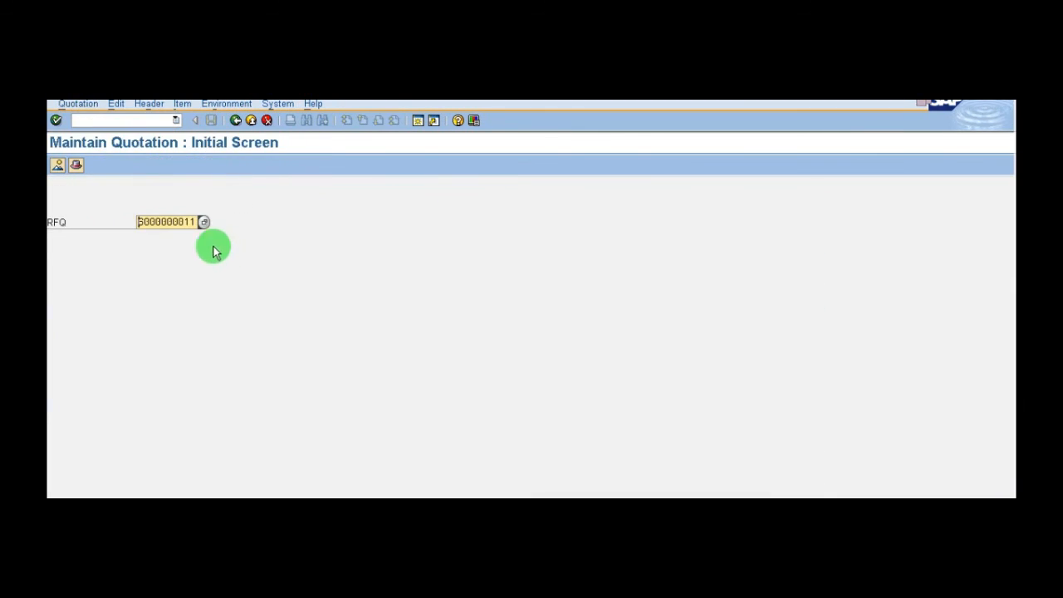
left_click(58, 170)
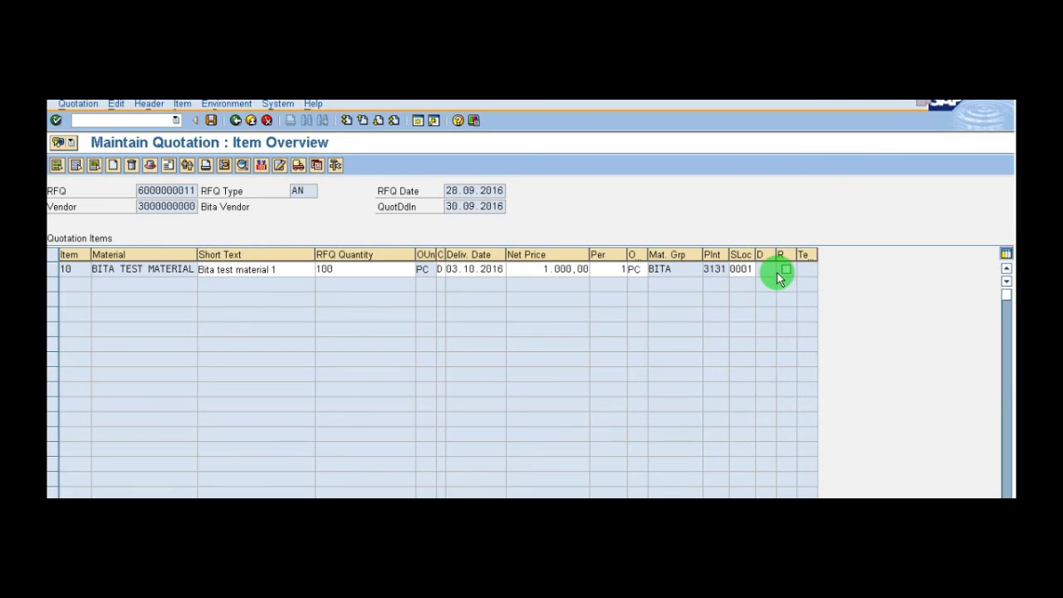
Step: Open item 10's details, set its rejection indicator and choose BT (TEST) as the quotation comment
left_click(55, 271)
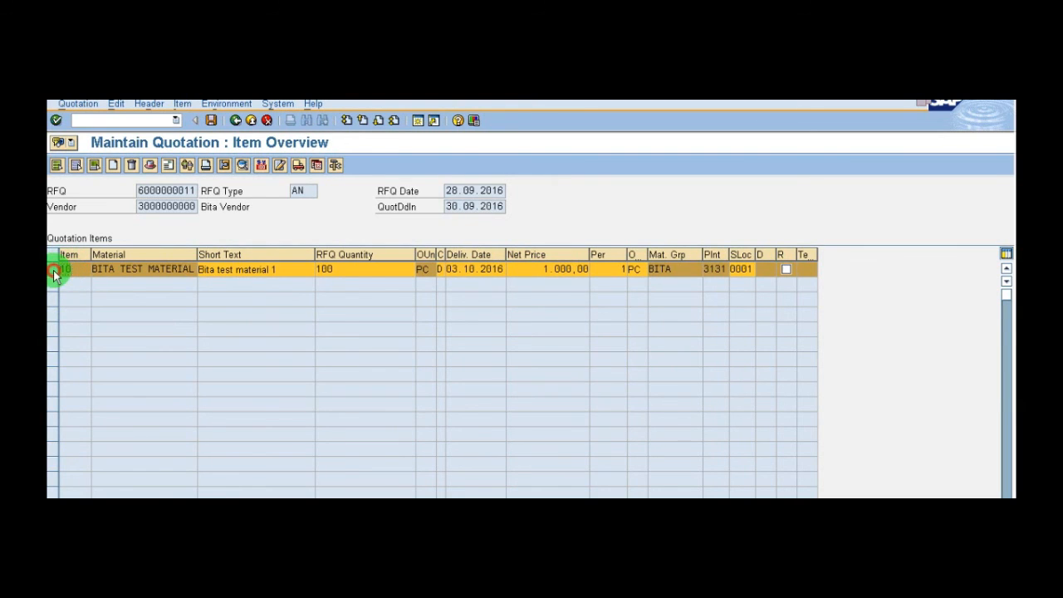
left_click(55, 272)
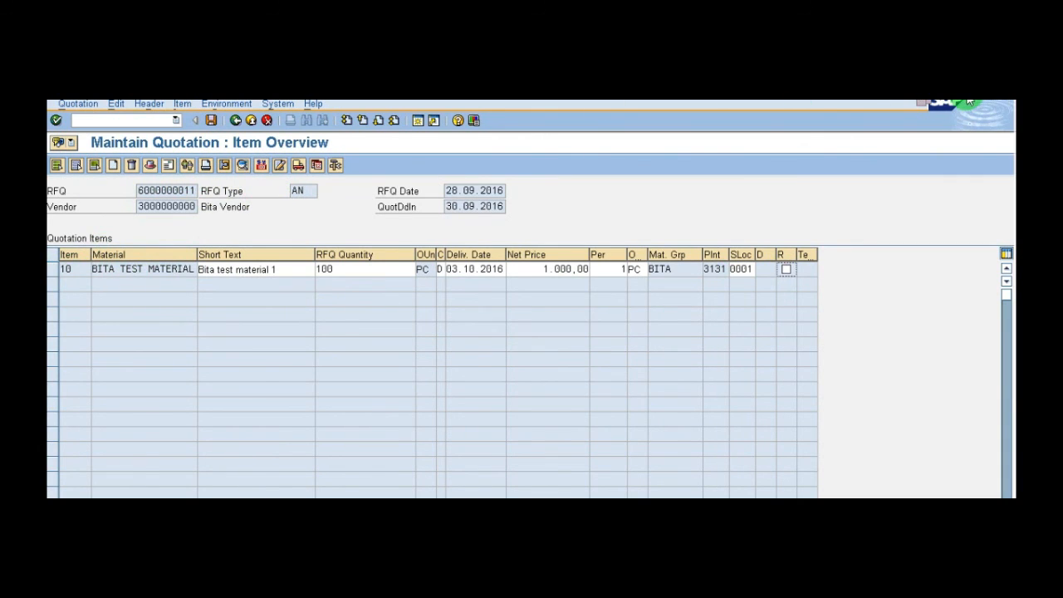
left_click(223, 165)
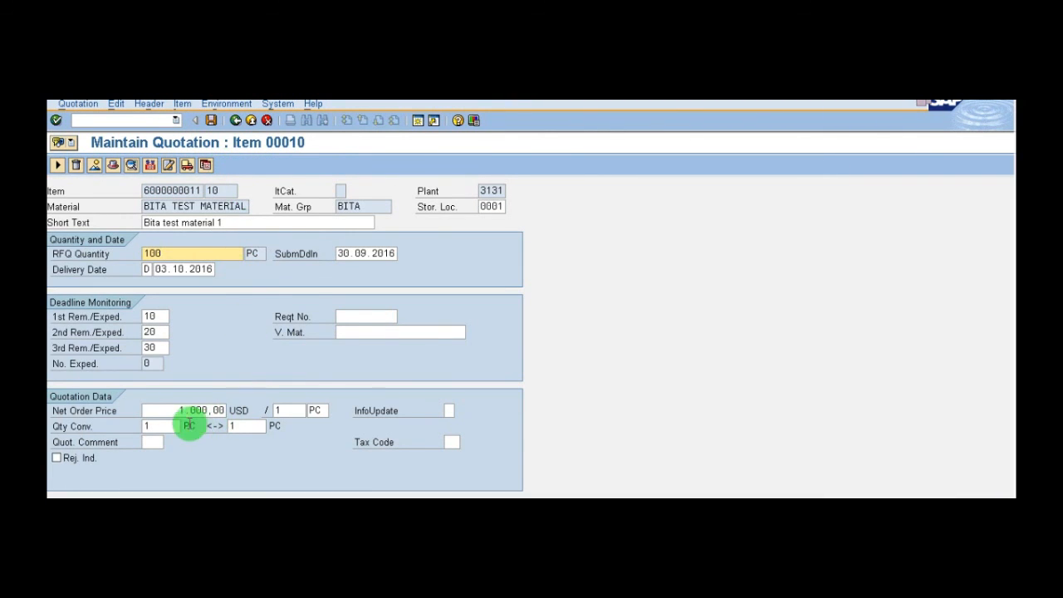
left_click(56, 459)
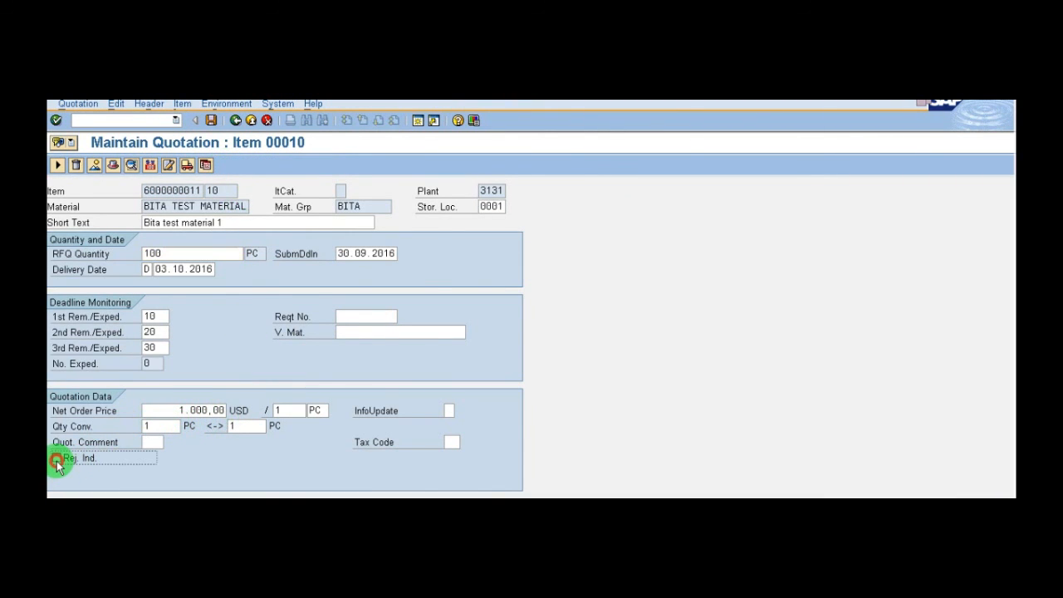
left_click(155, 441)
left_click(171, 444)
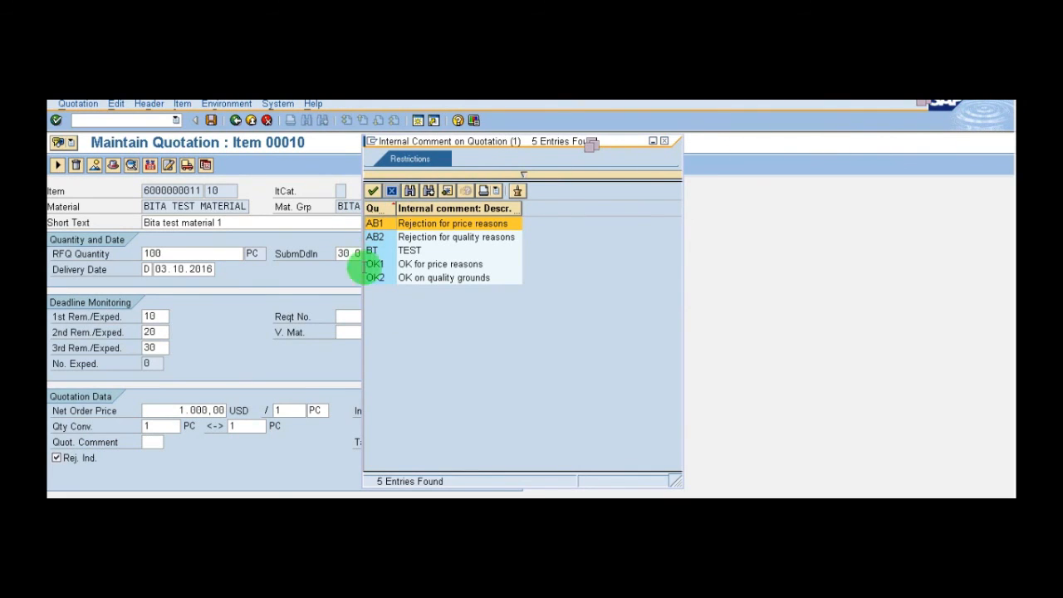
left_click(411, 250)
left_click(411, 250)
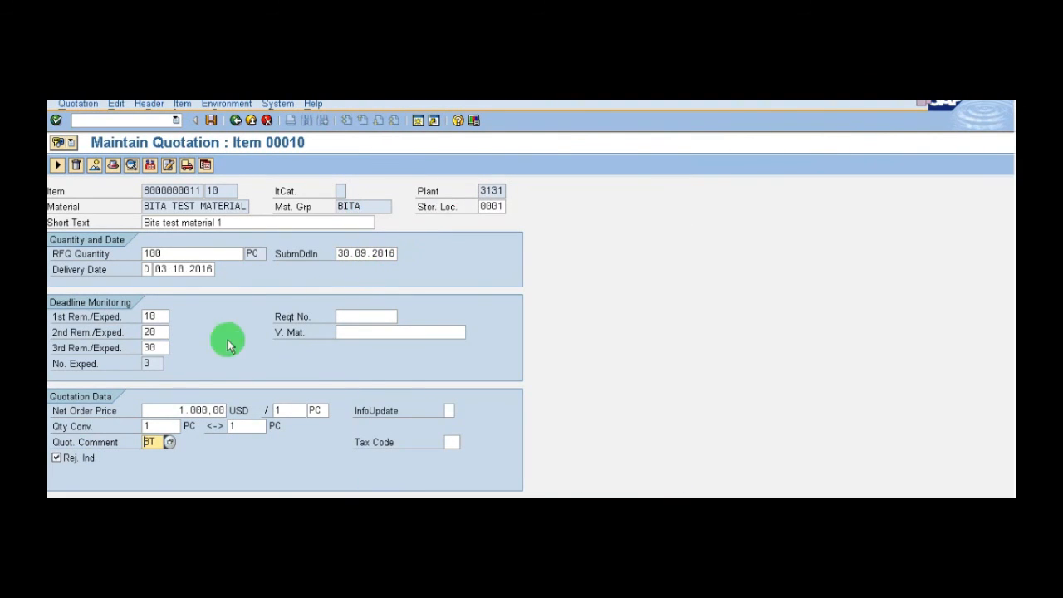
Step: Toggle item 10's rejection indicator off and back on, and save the quotation
left_click(56, 457)
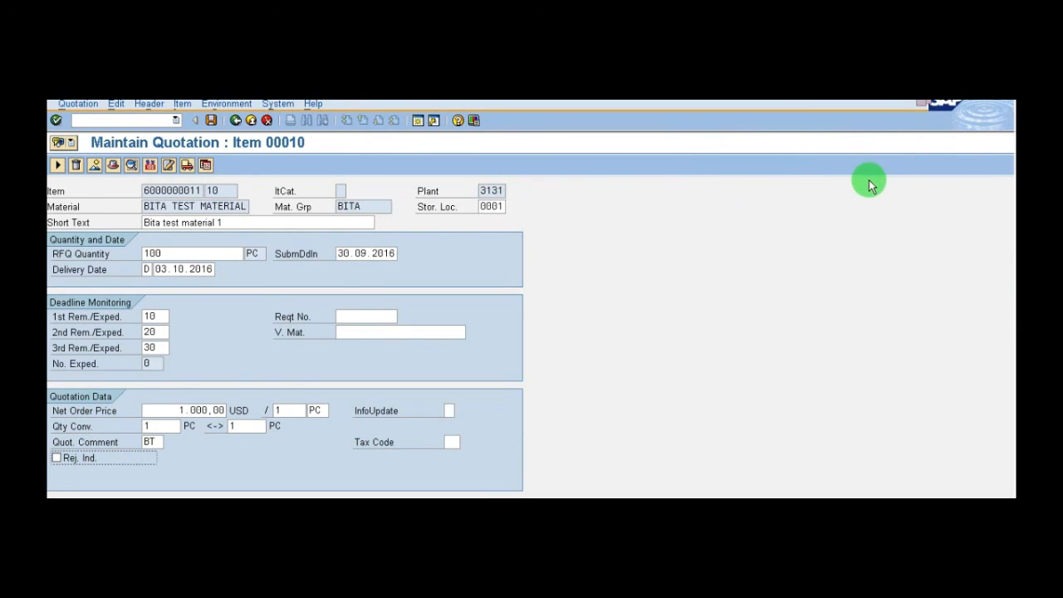
left_click(55, 458)
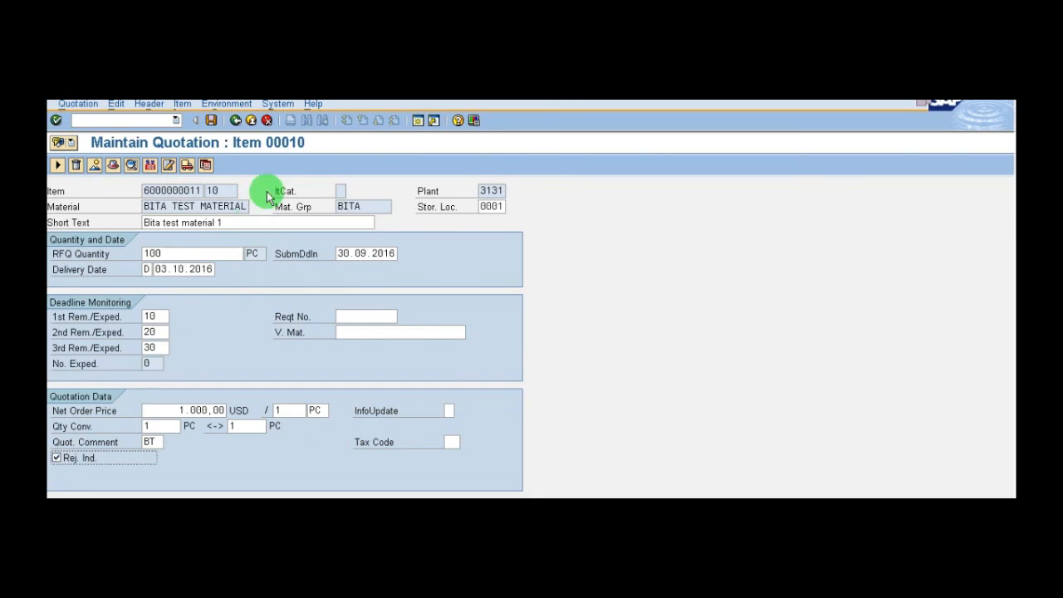
left_click(208, 122)
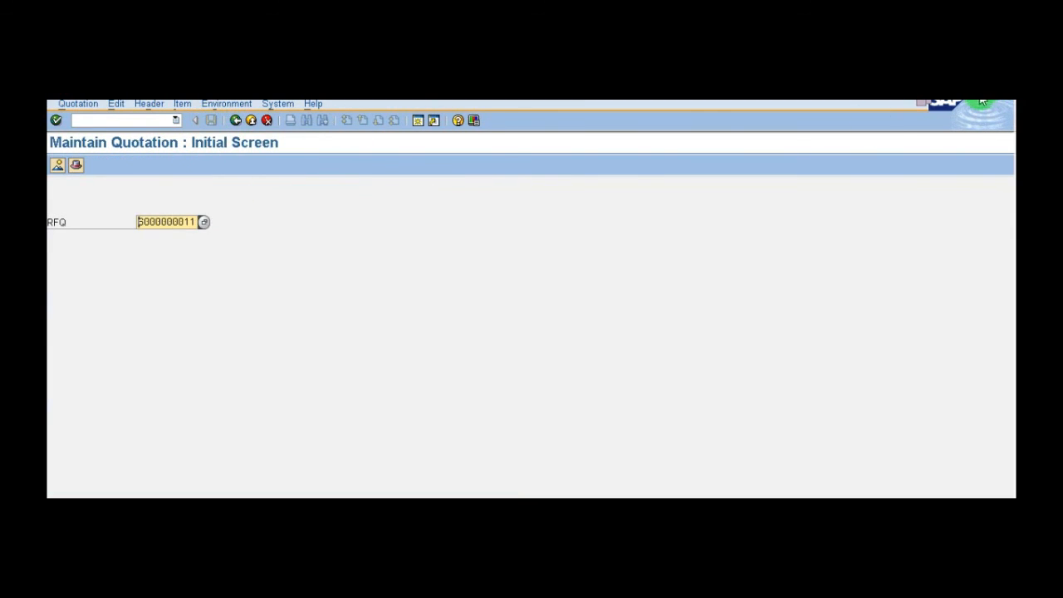